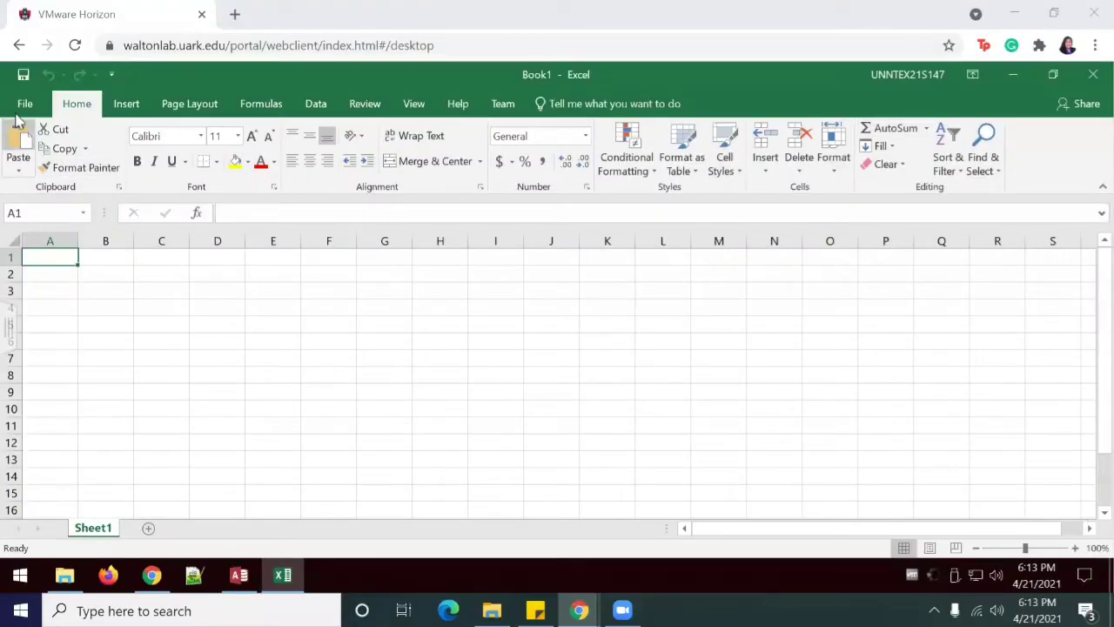
Step: Import the XBRLsubset.accdb Access database so Navigator lists its seven tables
click(25, 104)
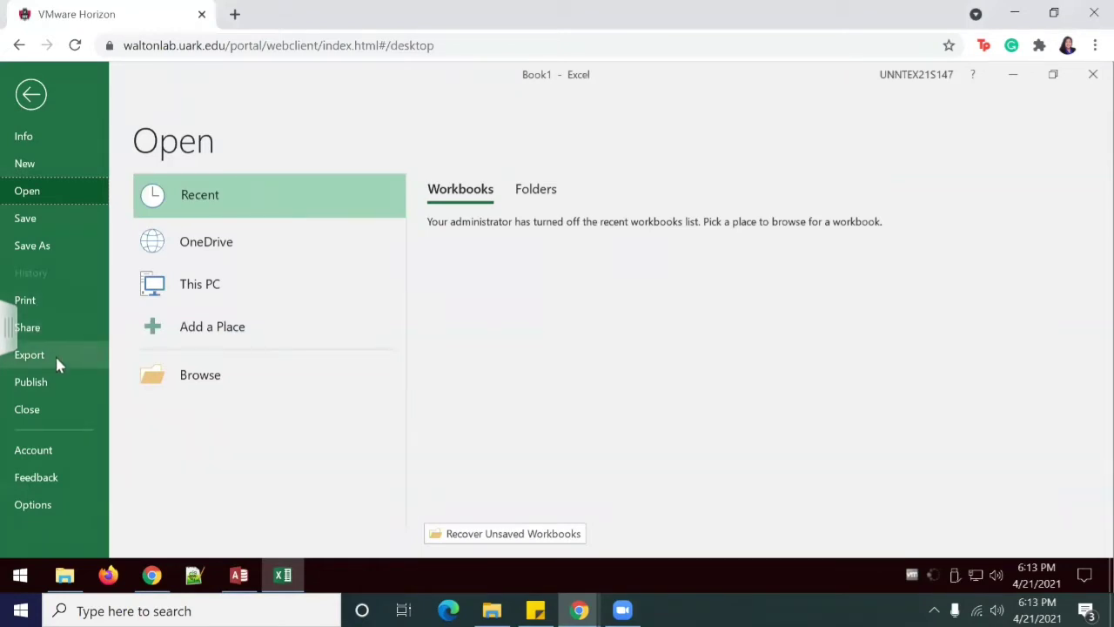
click(30, 94)
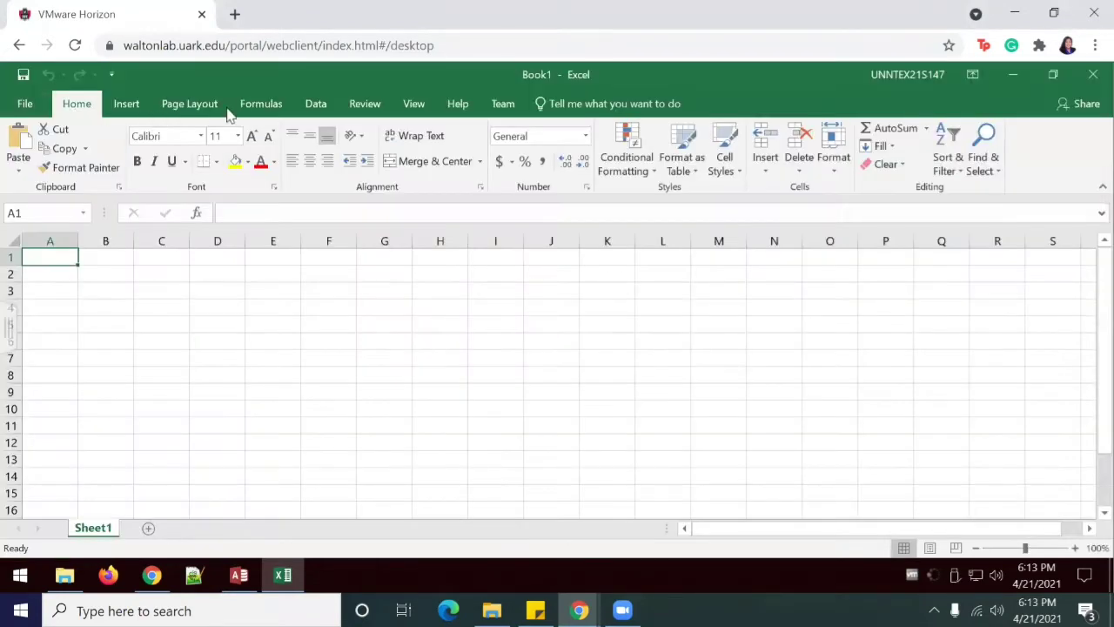
click(315, 104)
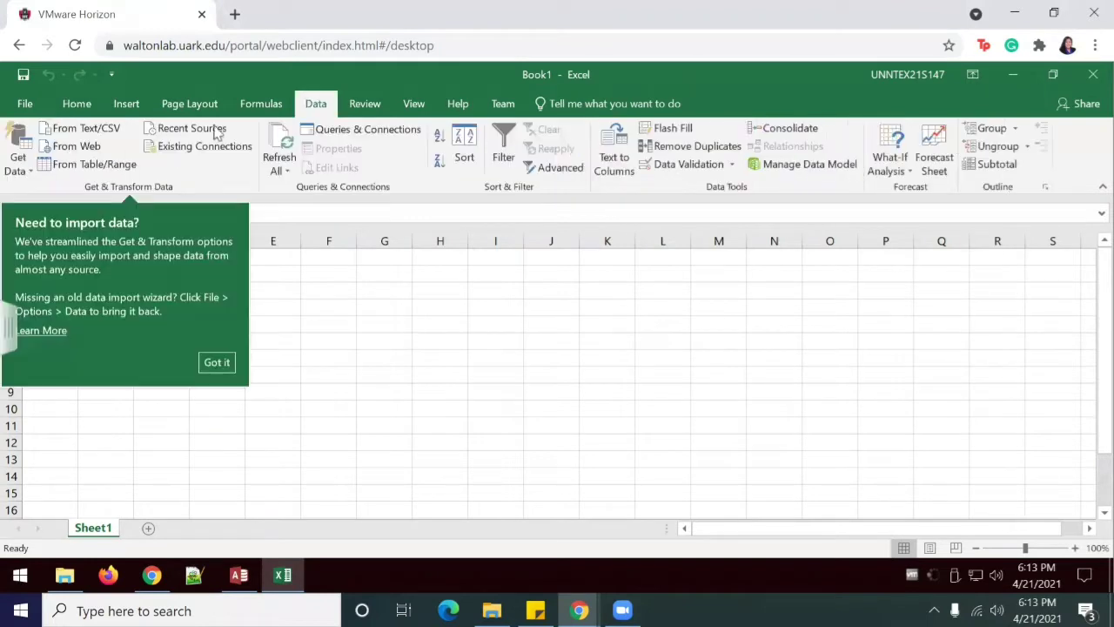
click(21, 166)
mouse_move(101, 235)
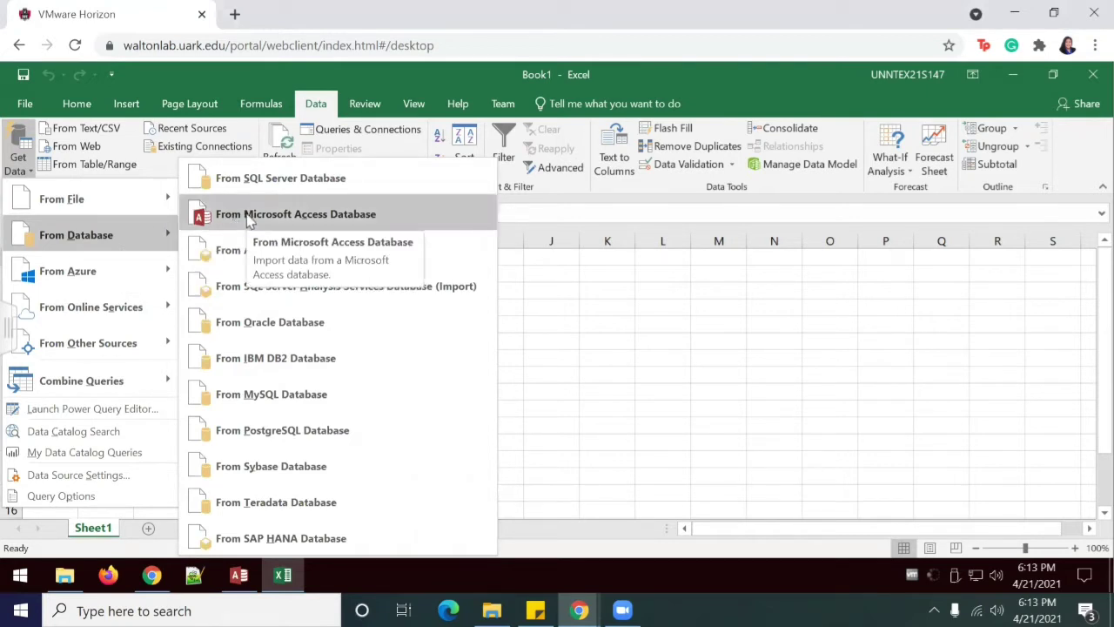
click(249, 219)
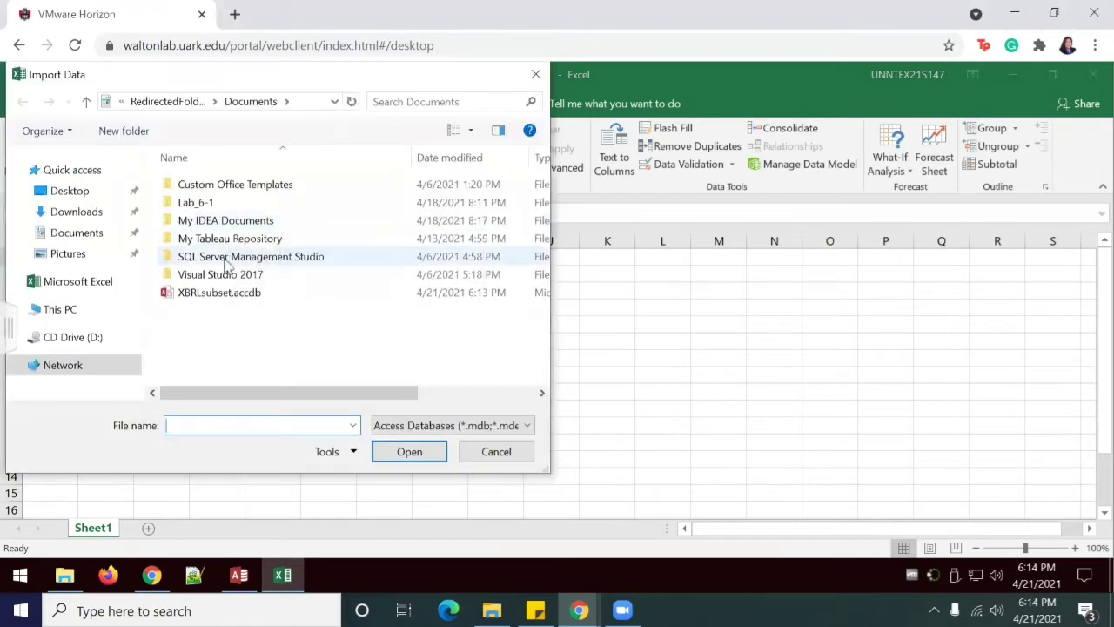
click(215, 295)
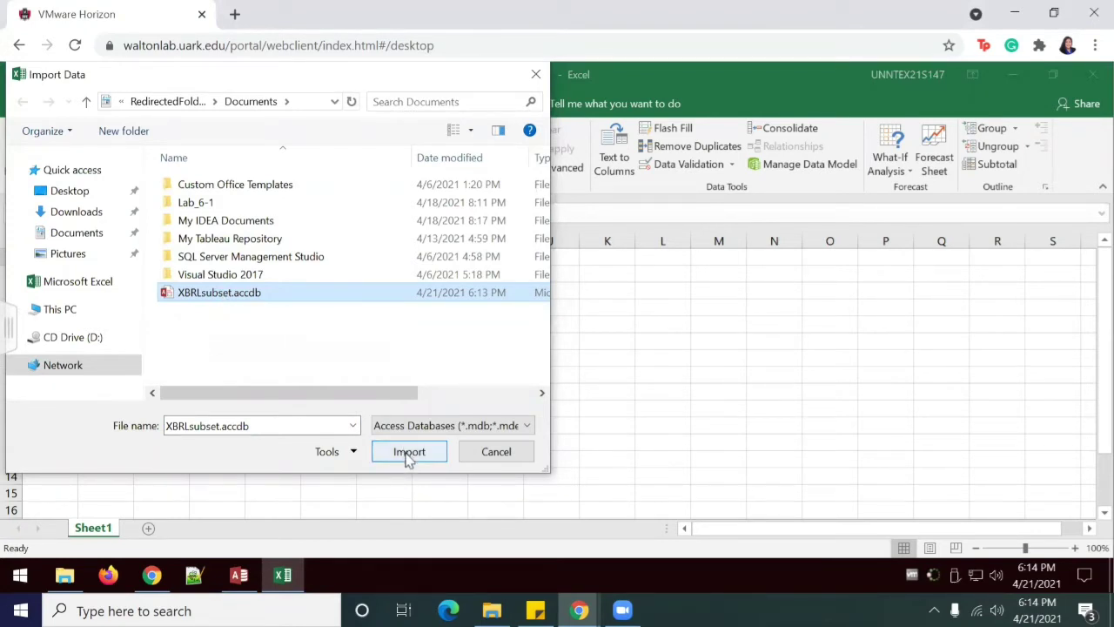
click(409, 451)
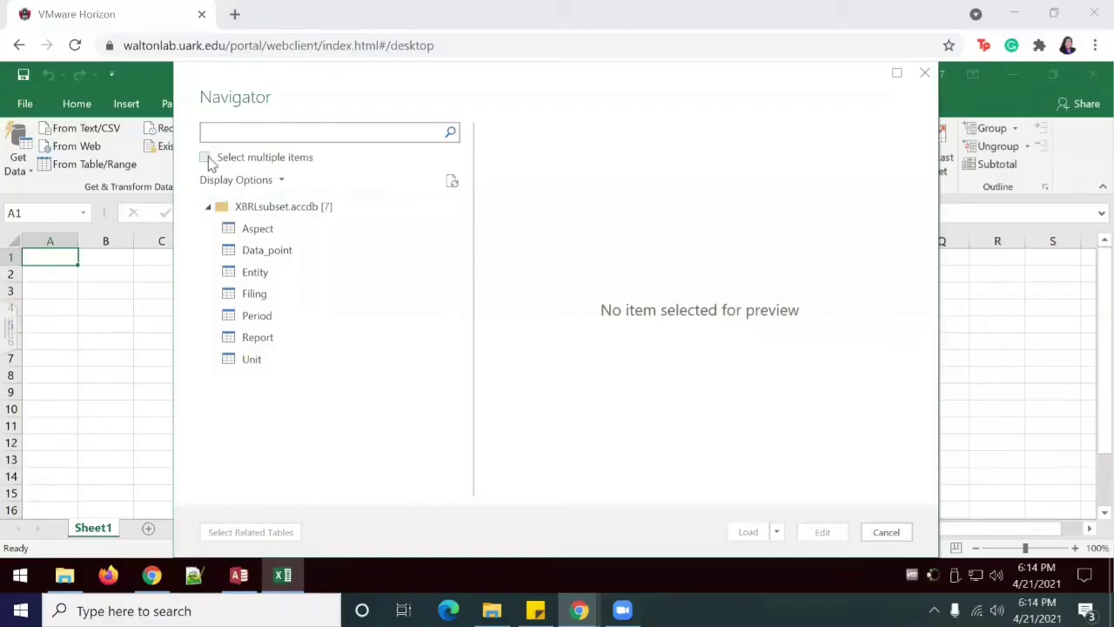
Step: Select the Entity and Filing tables in Navigator and choose Load To
click(204, 159)
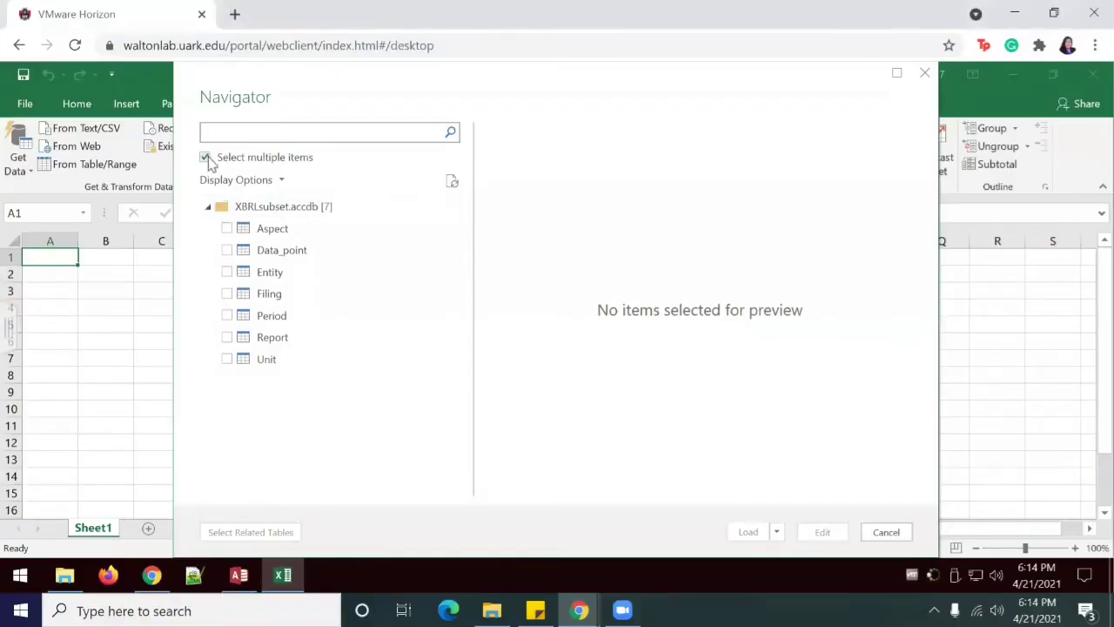
click(230, 275)
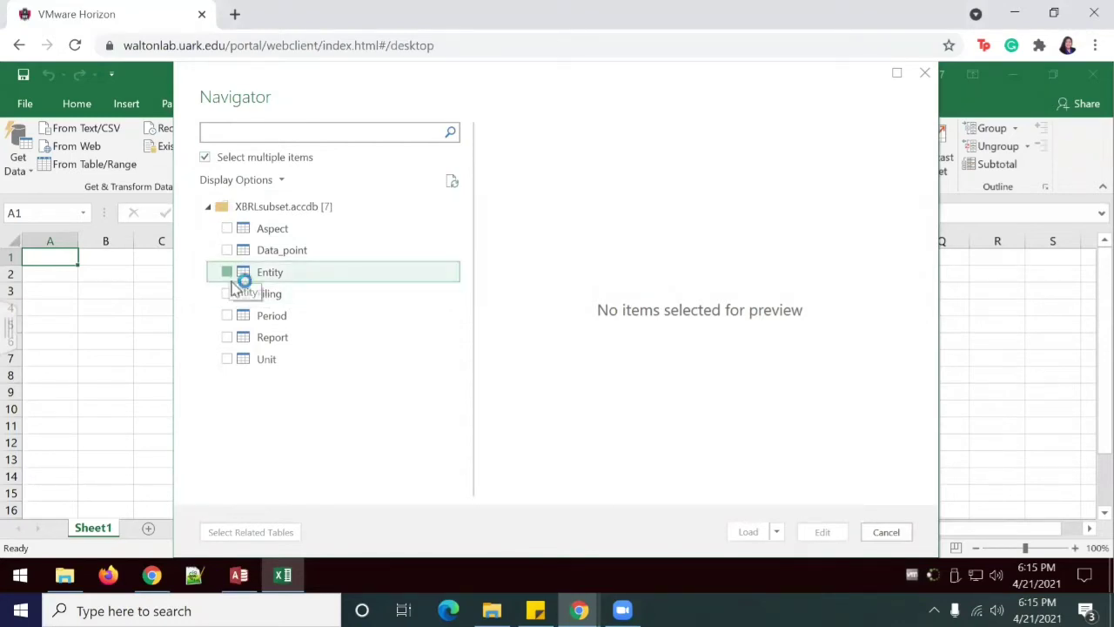
click(226, 294)
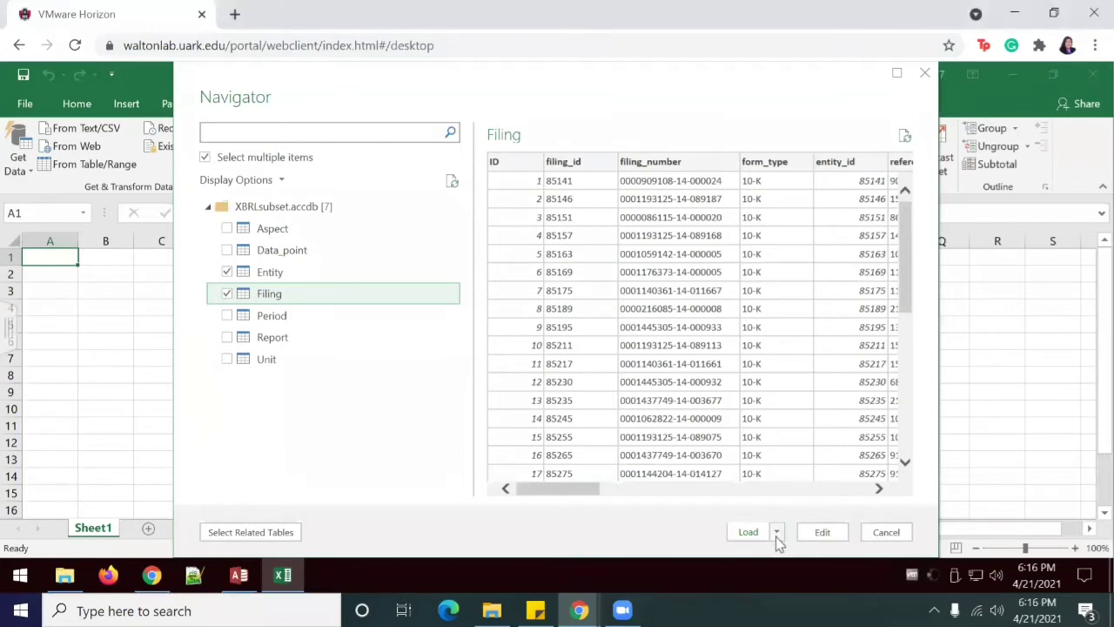
click(777, 536)
click(804, 550)
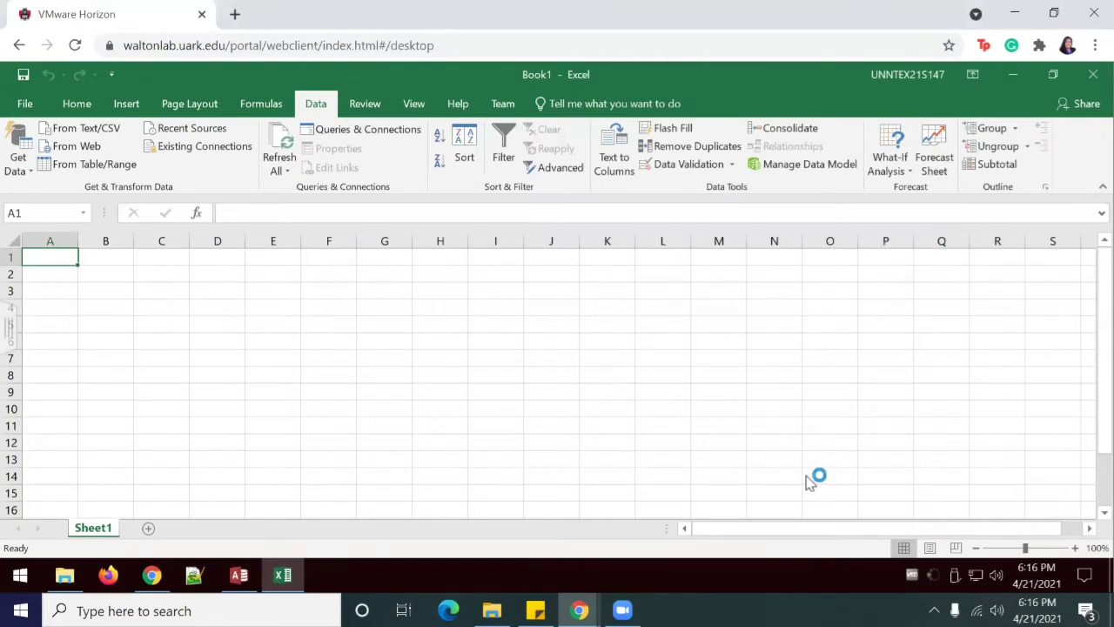
Step: Load Entity and Filing as a PivotTable Report on the existing worksheet at =$A$1
drag(277, 228, 630, 216)
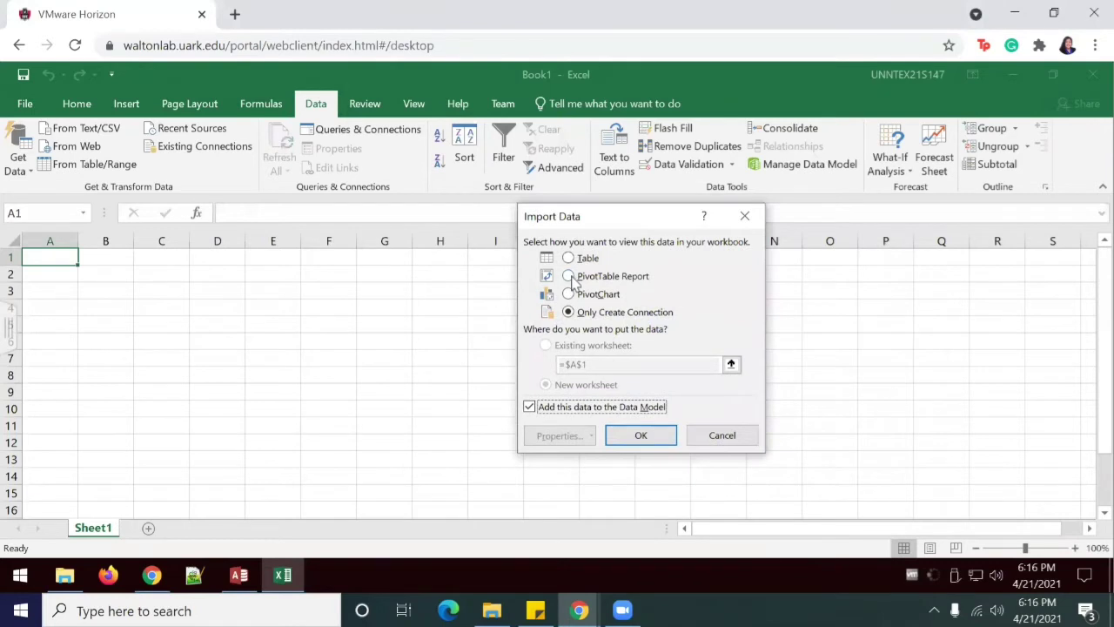
click(570, 277)
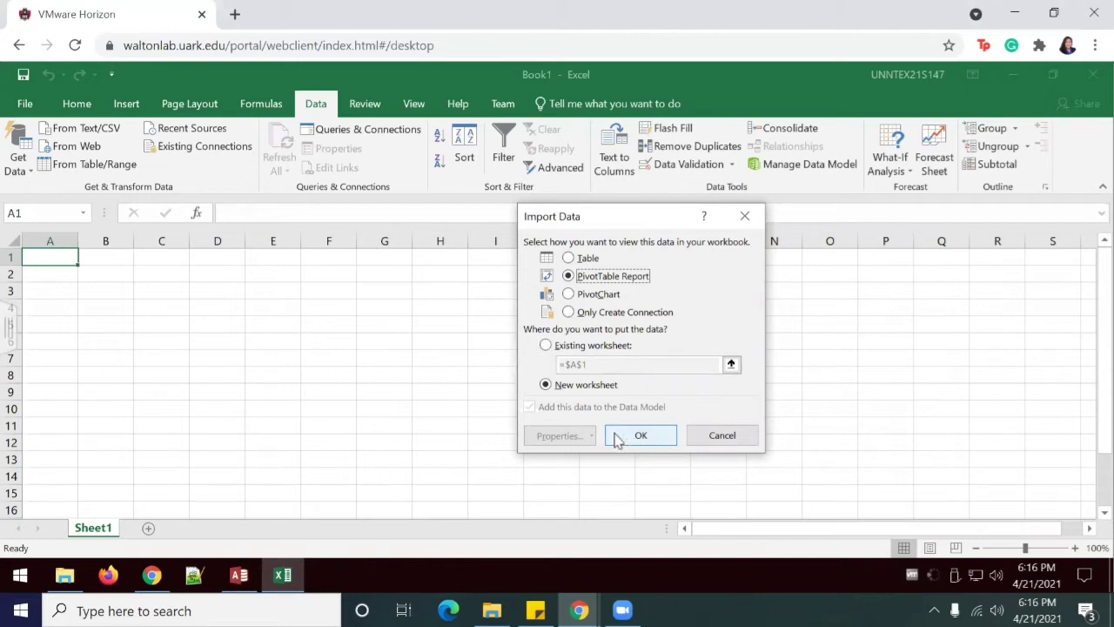
click(546, 345)
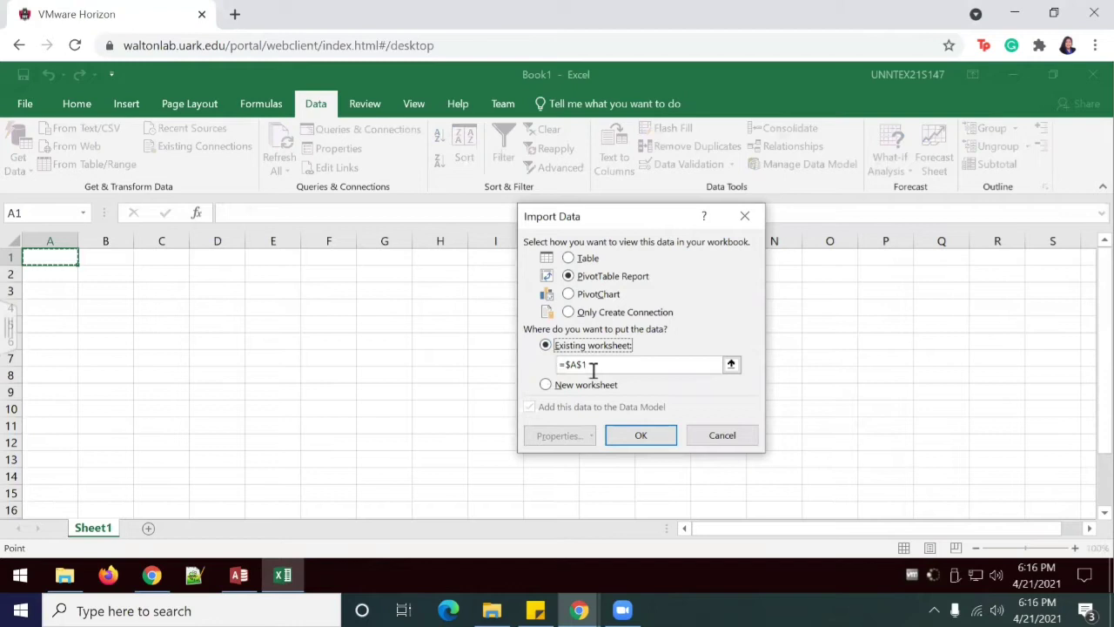
click(638, 438)
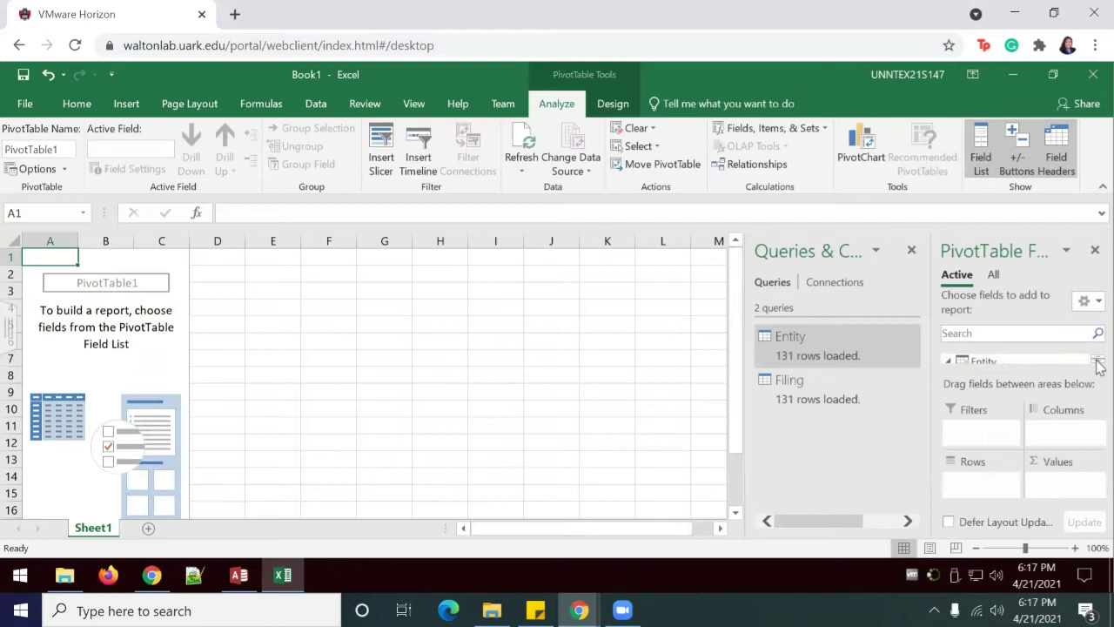
Step: Undock the PivotTable Fields list into a larger floating panel over Sheet1
click(1065, 250)
click(1034, 275)
drag(1001, 239, 818, 174)
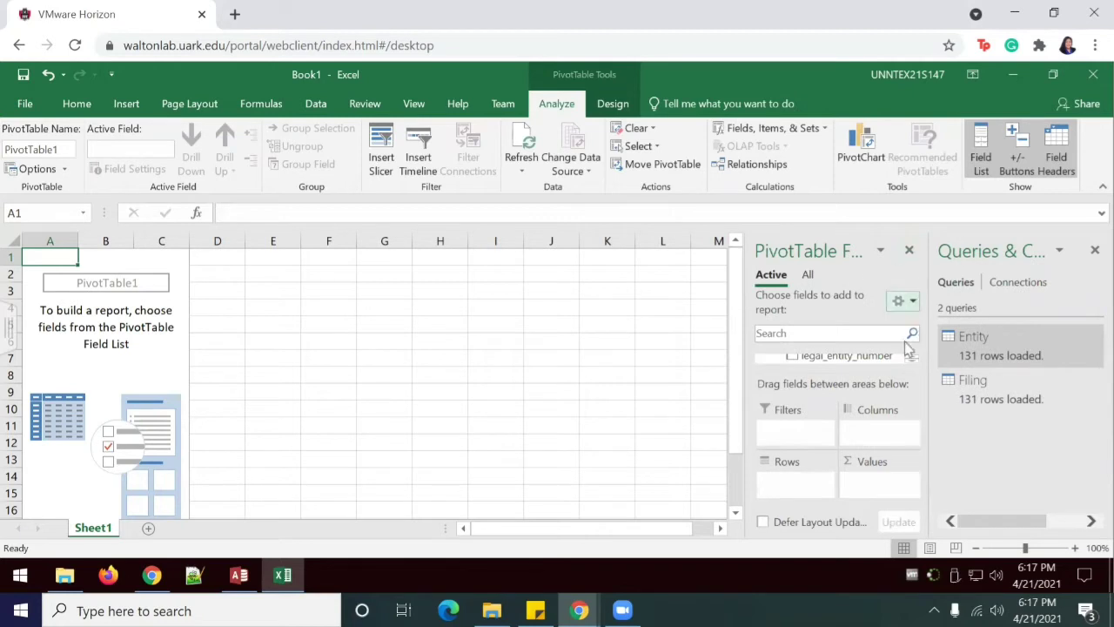
click(872, 252)
click(849, 271)
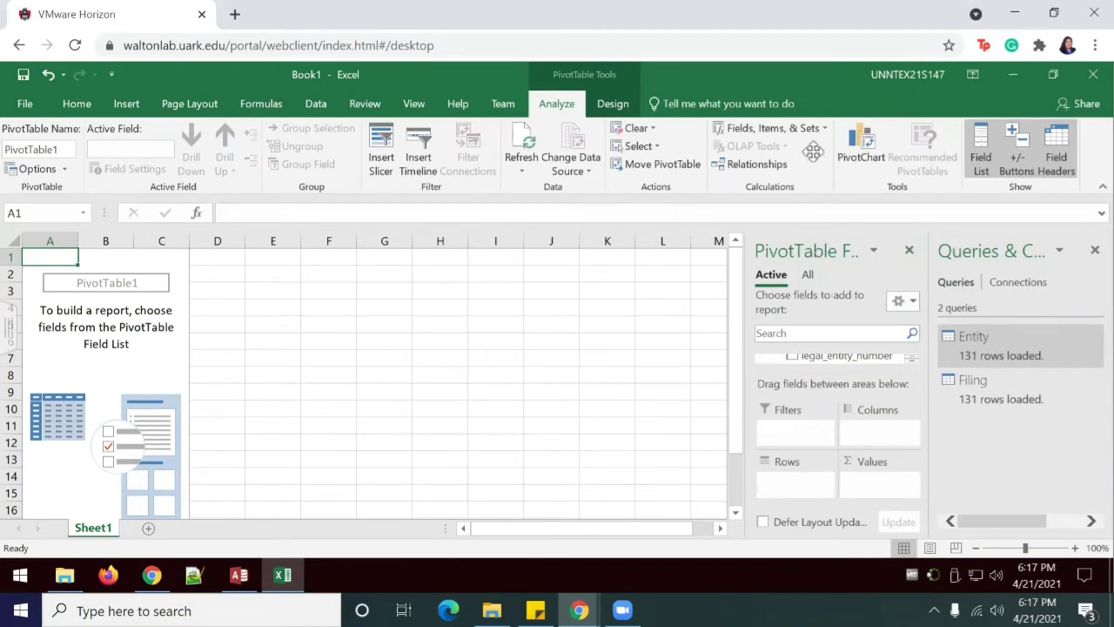
drag(694, 269, 784, 117)
click(879, 335)
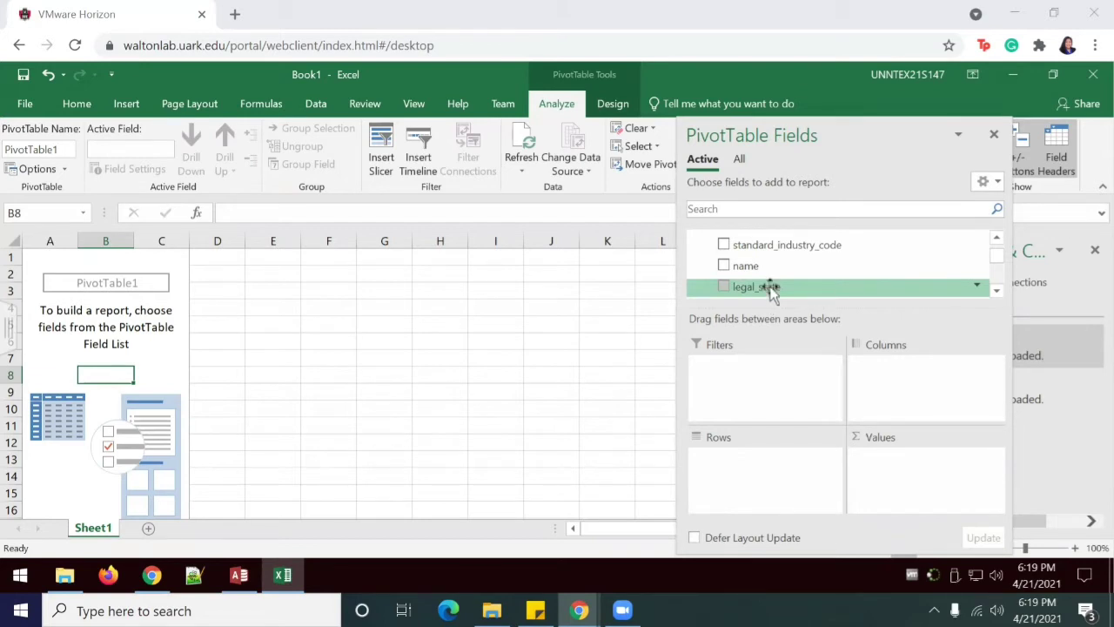
mouse_move(750, 268)
mouse_down()
mouse_move(778, 301)
mouse_move(784, 346)
mouse_move(925, 366)
mouse_move(908, 379)
mouse_move(763, 265)
mouse_up()
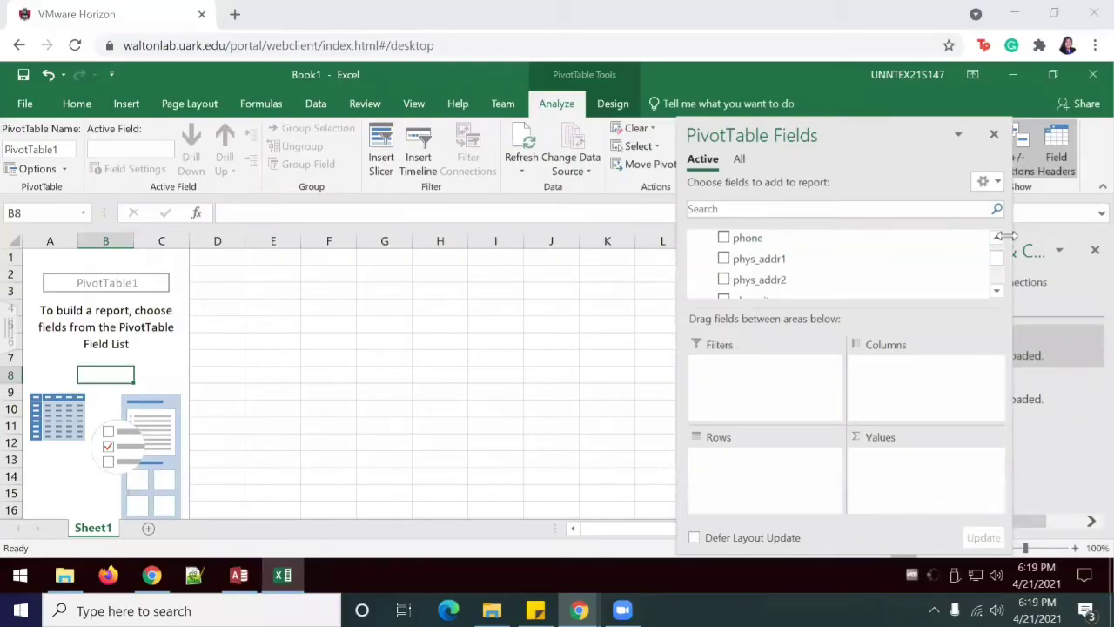
click(996, 240)
Step: Place the Entity name field in the Rows area to list company names
click(997, 240)
click(996, 240)
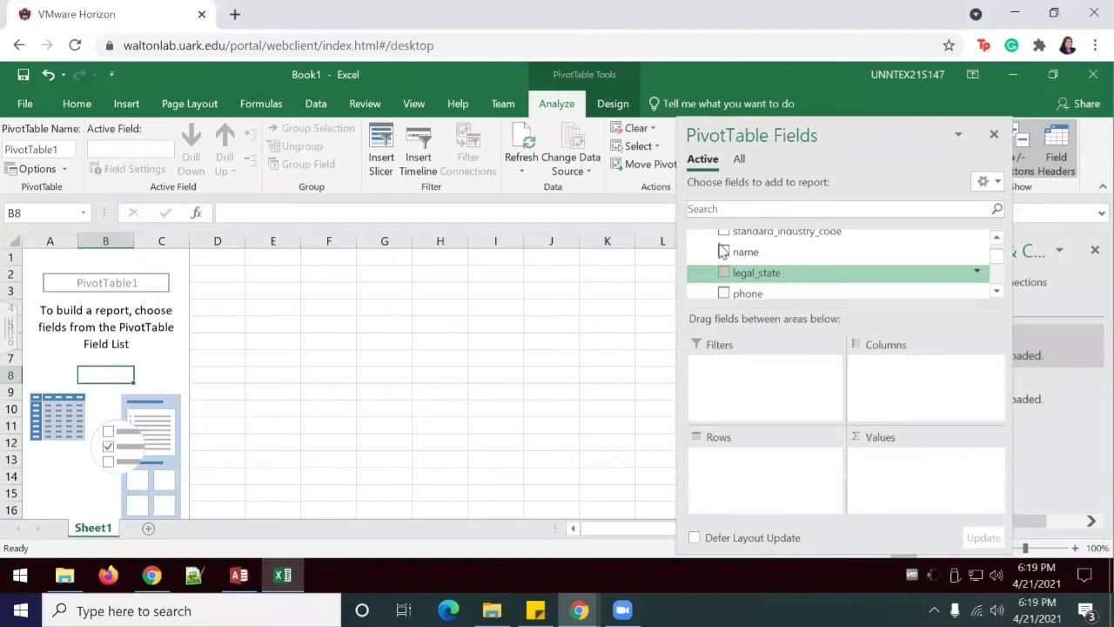
drag(745, 252, 752, 457)
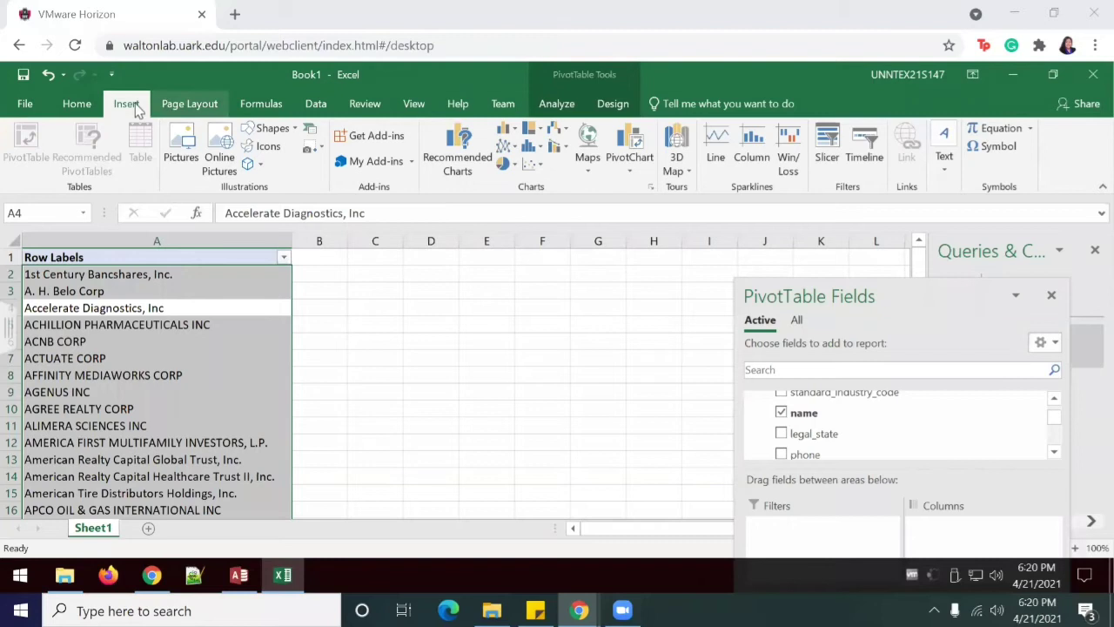
Step: Insert a slicer on the filer_category field for PivotTable1
click(827, 161)
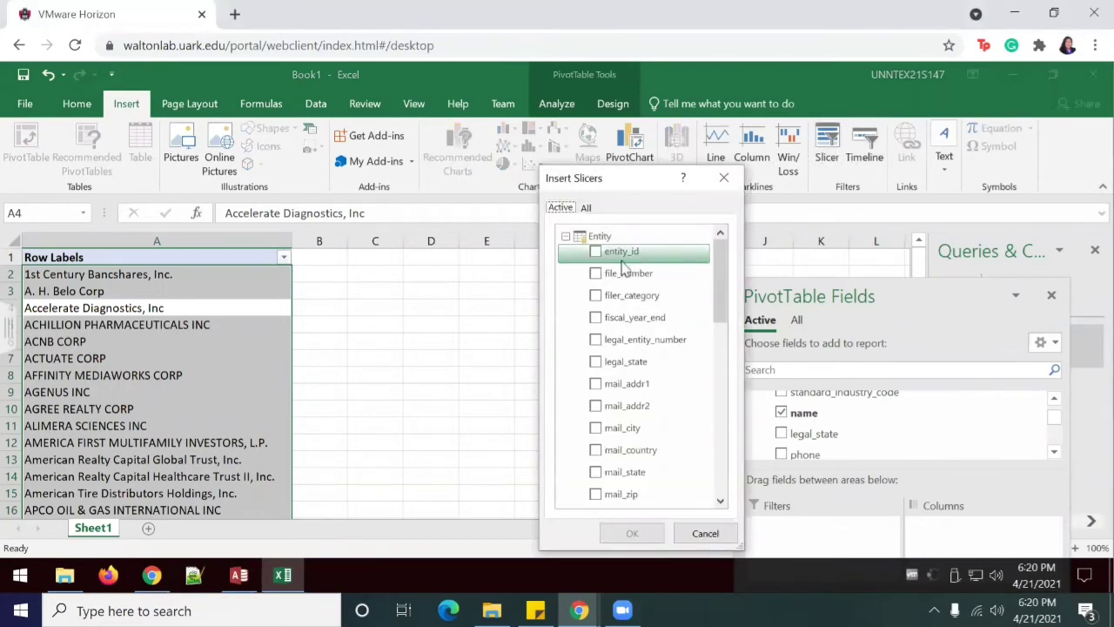
click(597, 296)
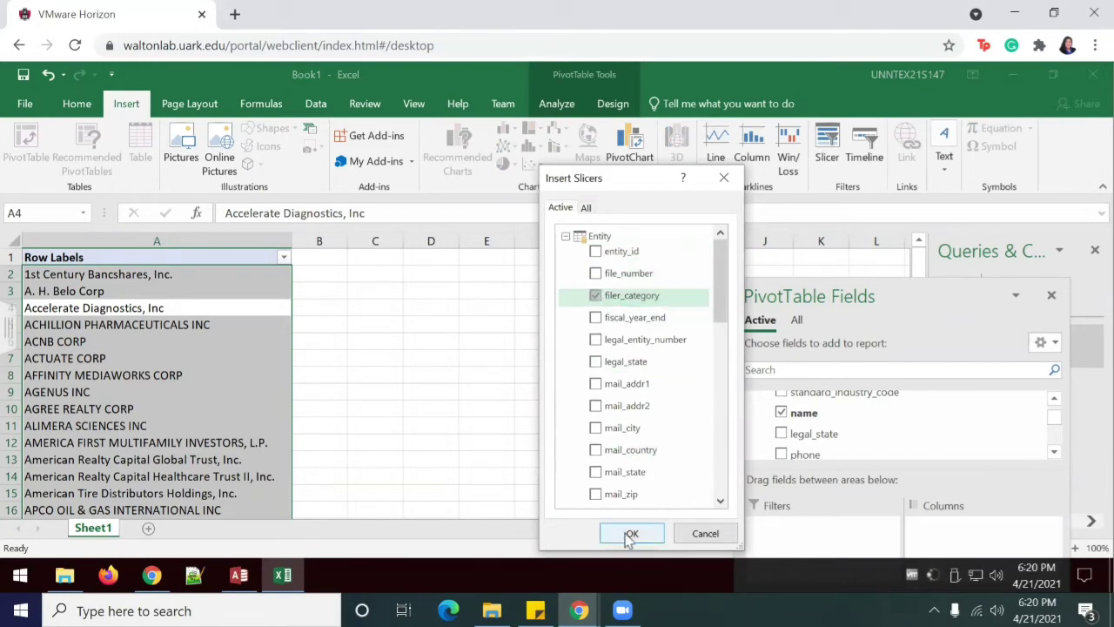
click(631, 535)
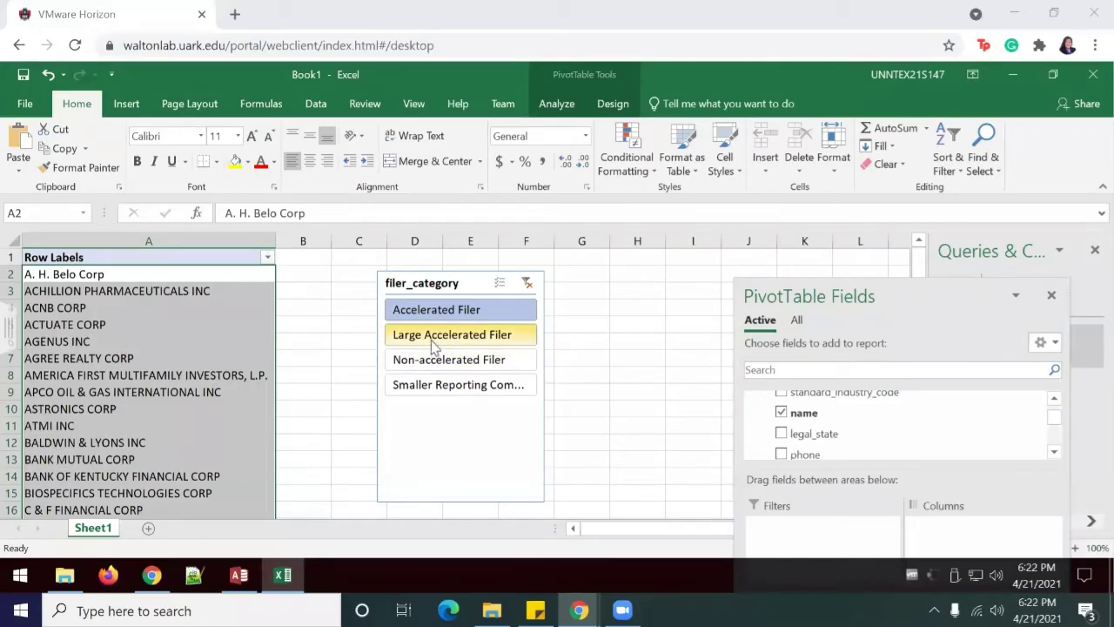
Step: Filter by Large Accelerated, Smaller Reporting and Non-accelerated Filer in turn, then add Sheet2
click(430, 342)
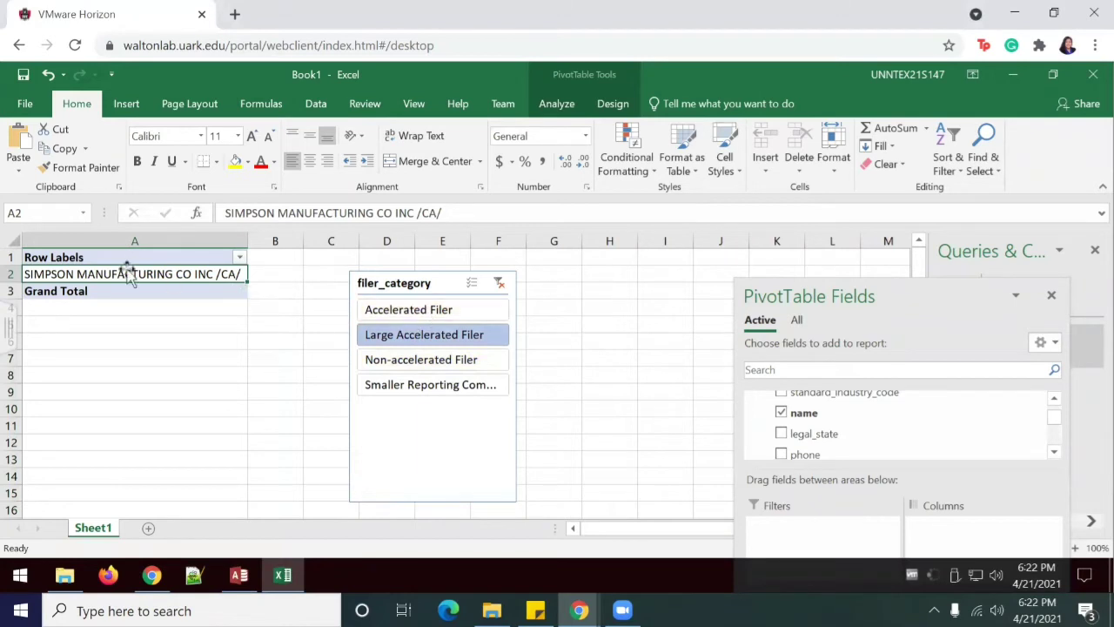
click(396, 385)
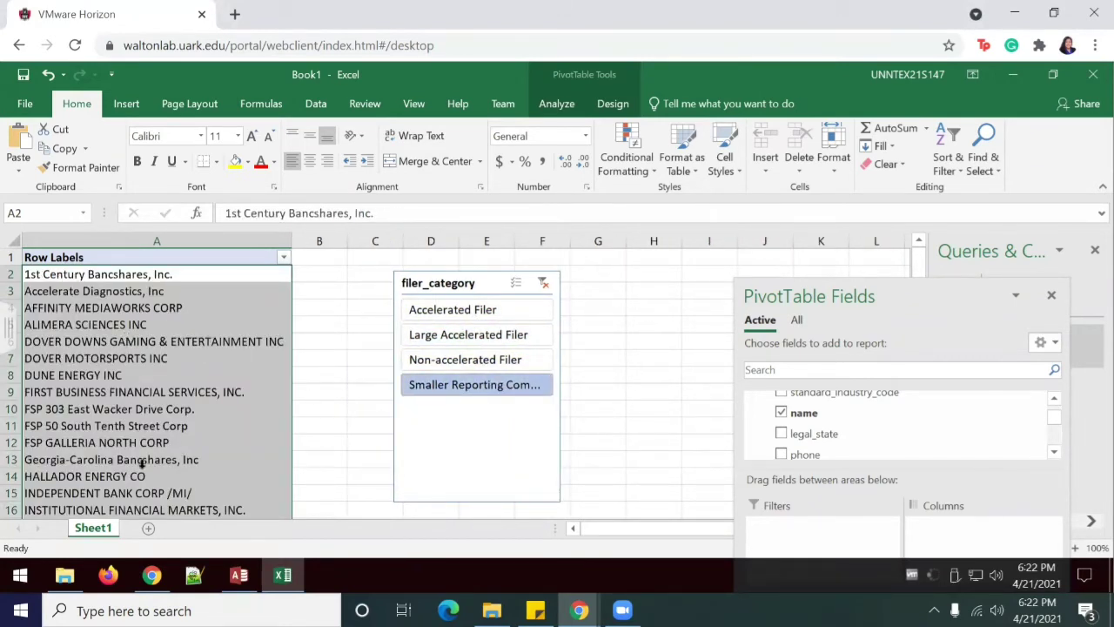
click(444, 367)
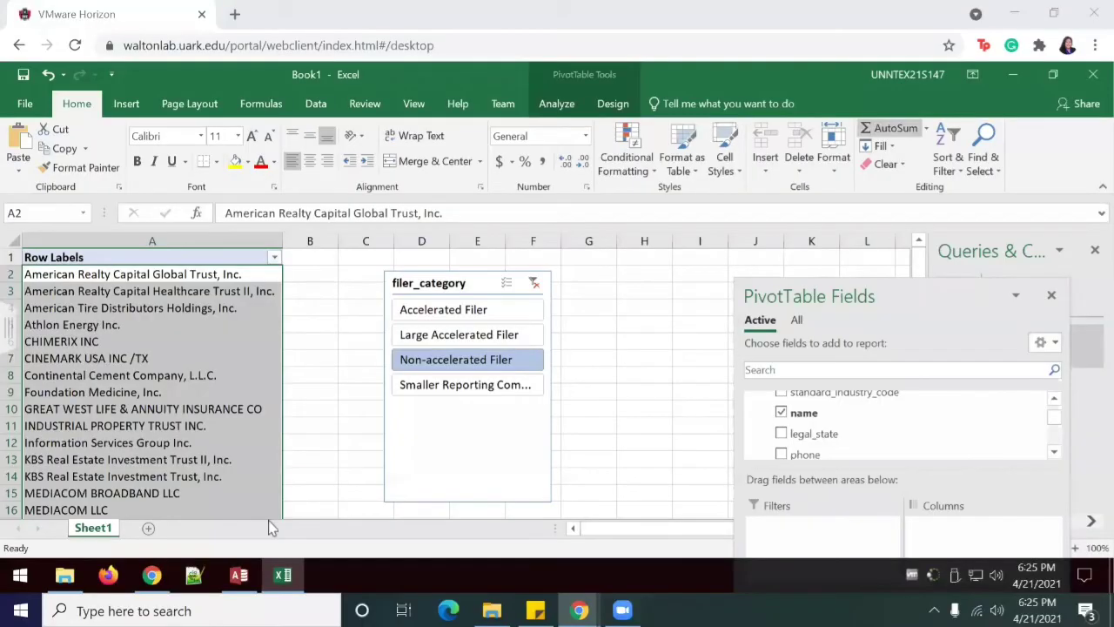
click(150, 529)
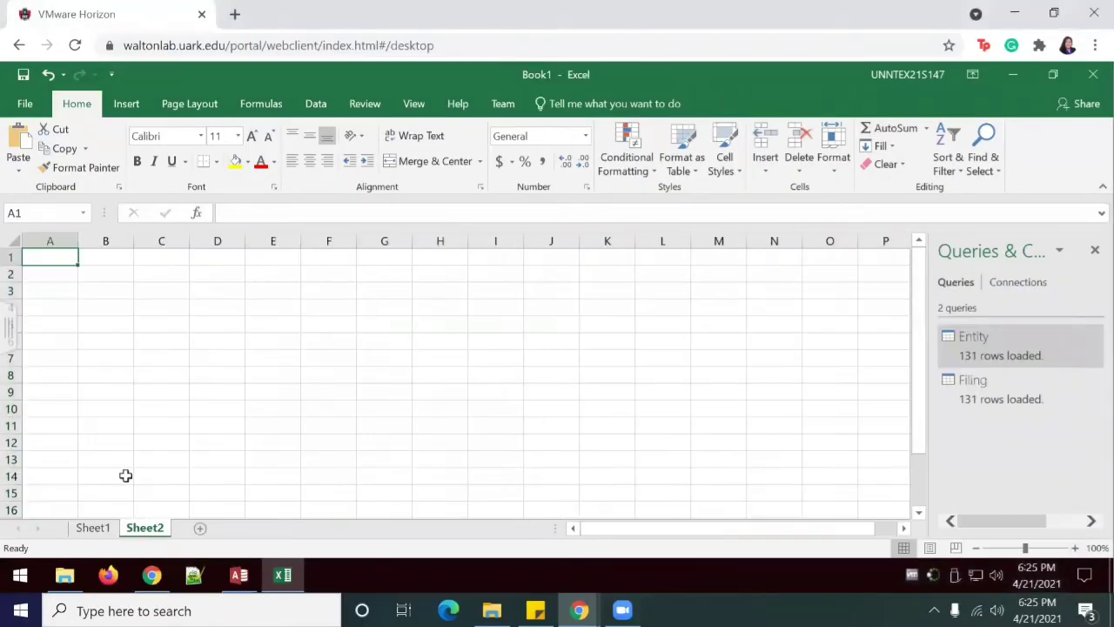
Step: Import XBRLsubset.accdb from Access again and preview its Aspect table in Navigator
click(316, 103)
click(24, 174)
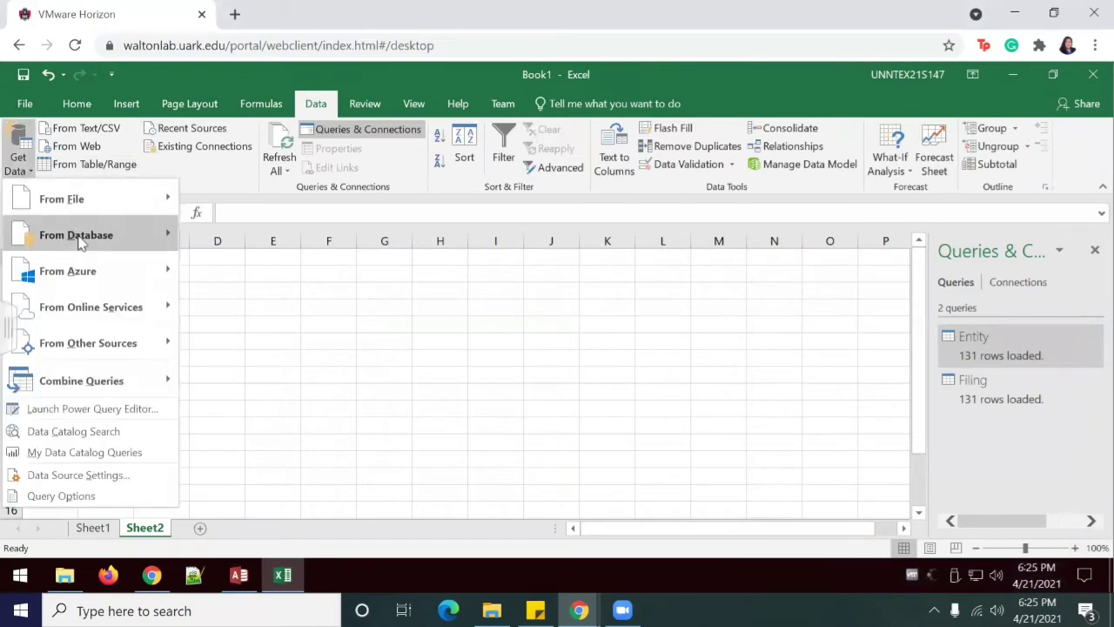
mouse_move(87, 244)
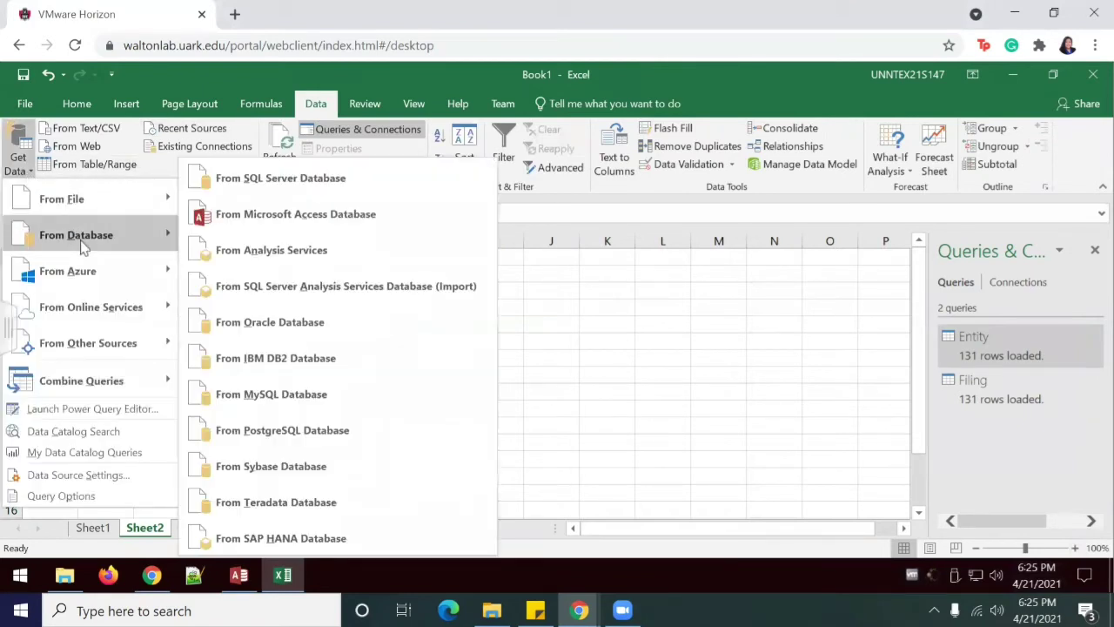
click(278, 215)
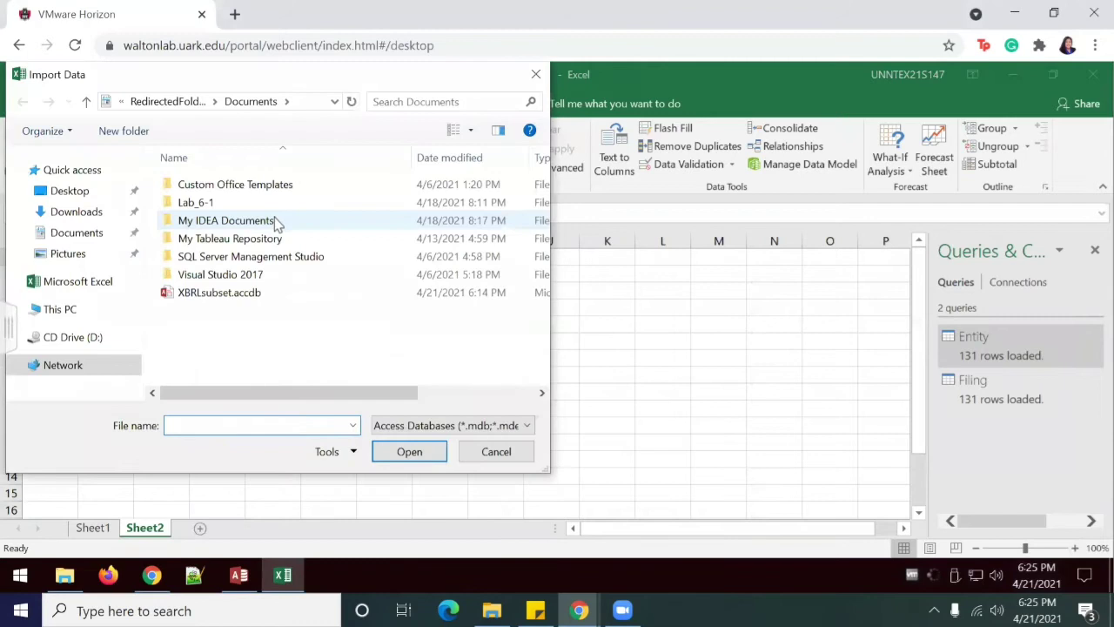
click(218, 293)
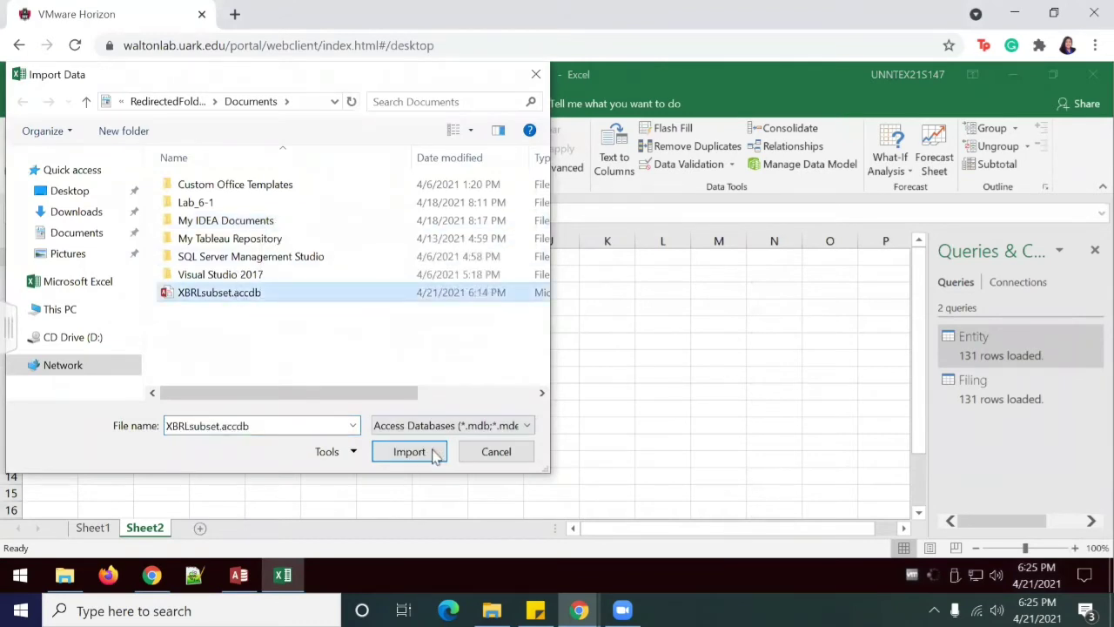
click(432, 451)
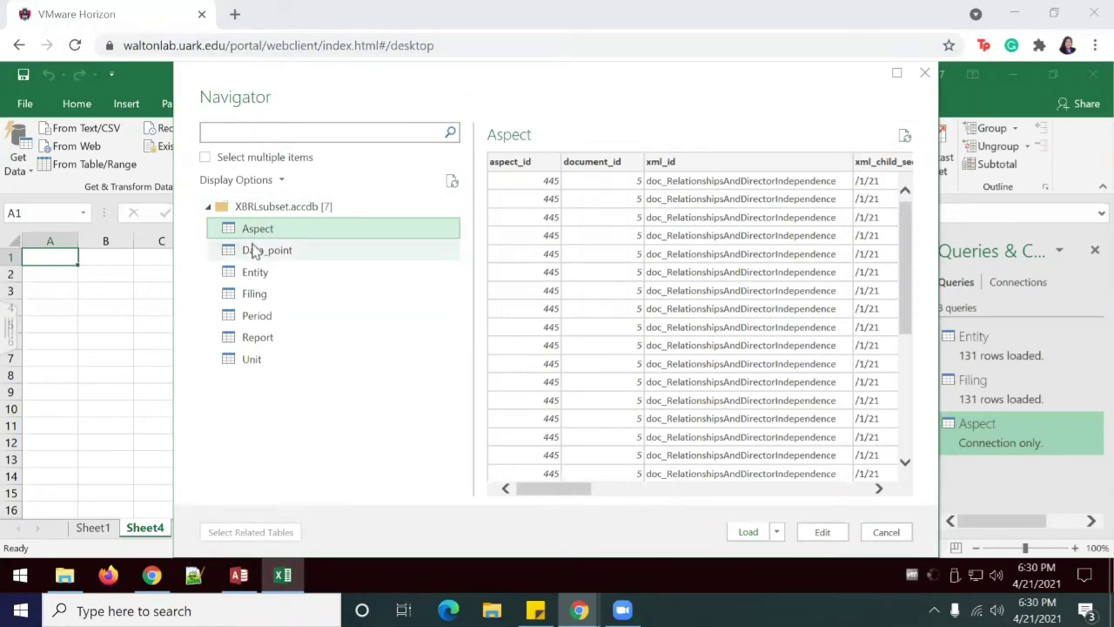
Step: Load Aspect as a PivotTable Report at =$A$1, added to the Data Model
click(777, 532)
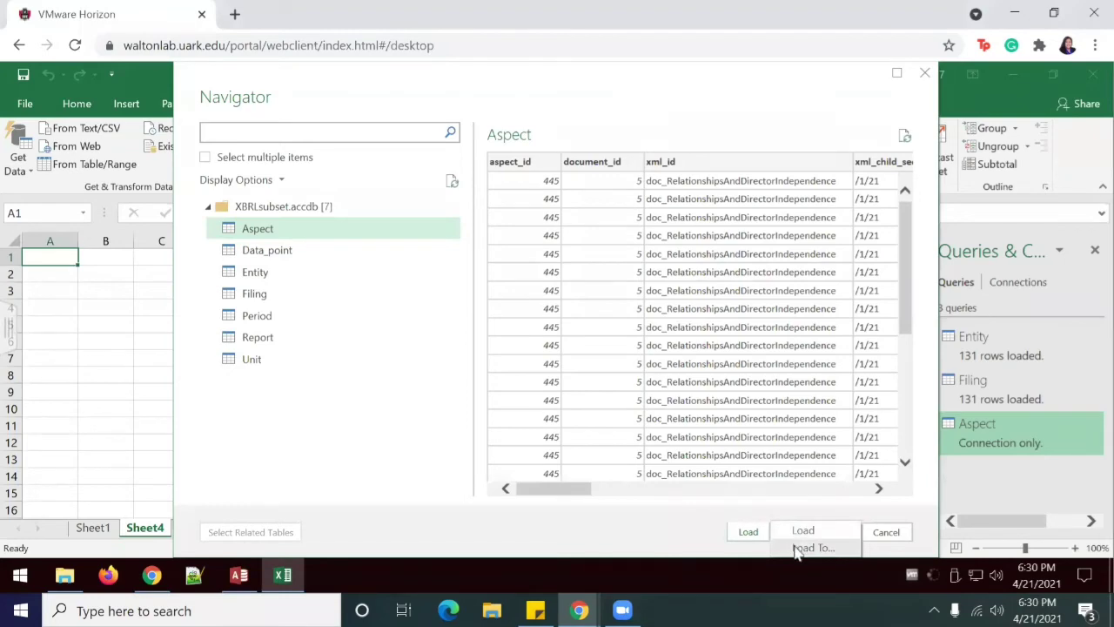
click(797, 545)
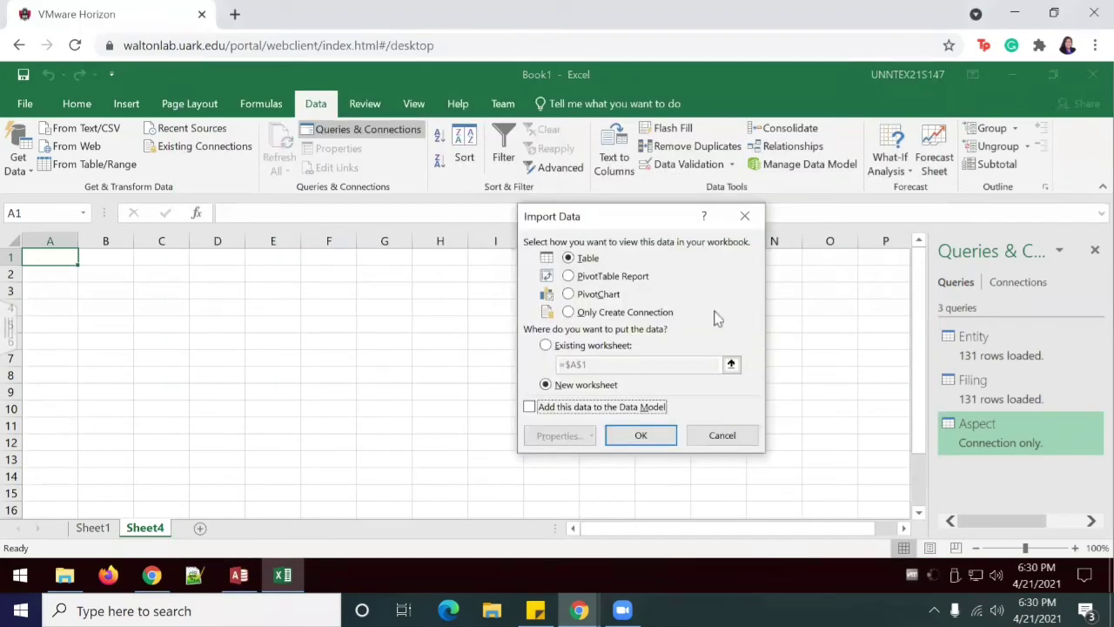
click(569, 277)
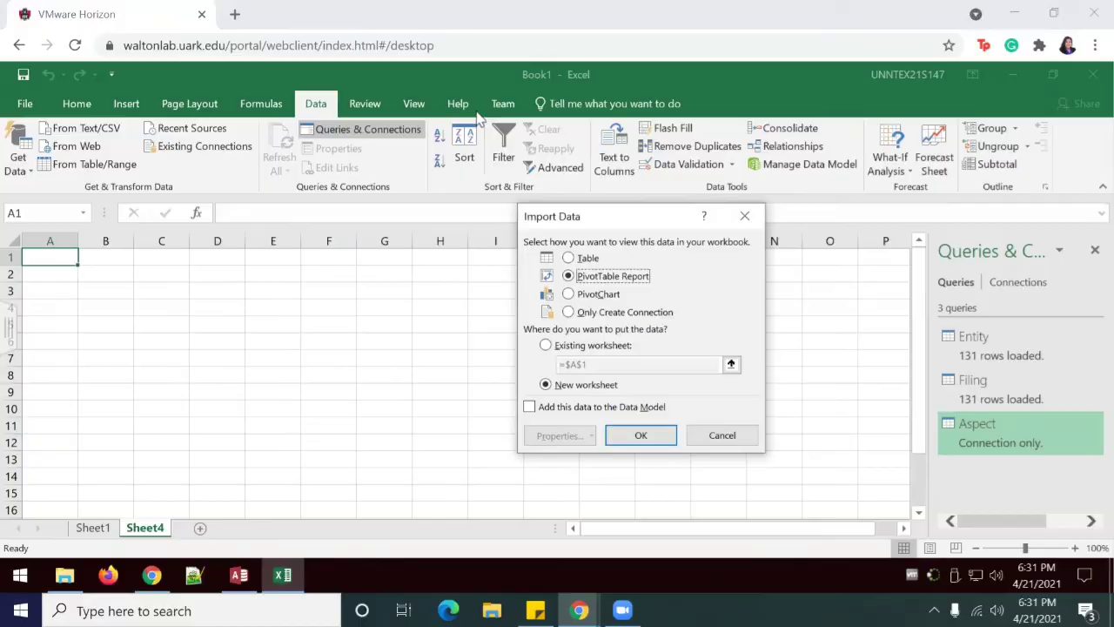
click(546, 347)
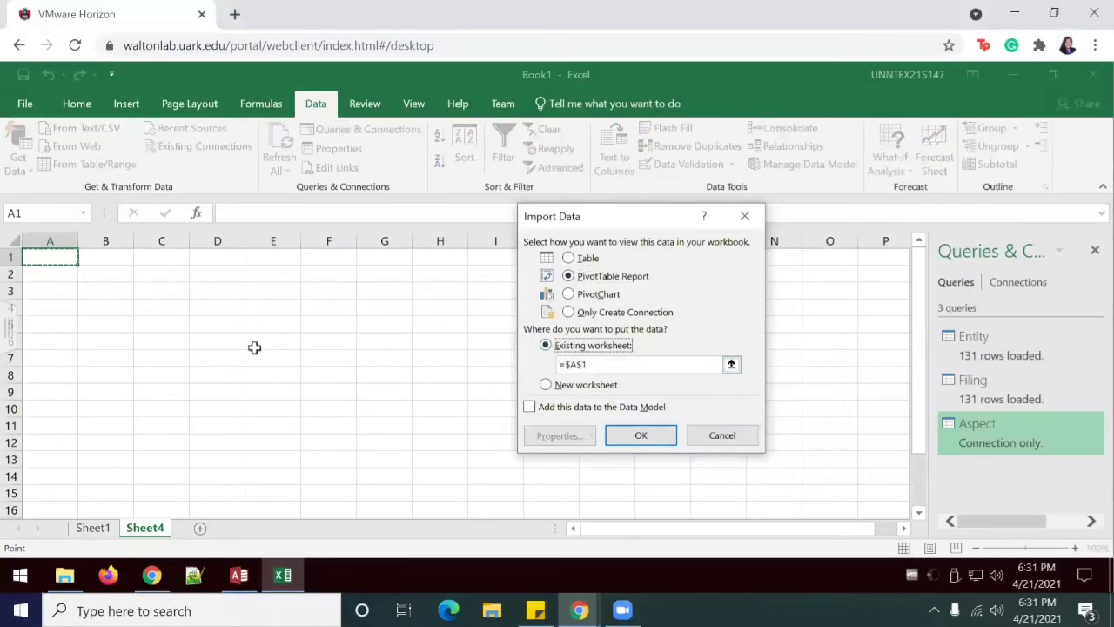
click(530, 408)
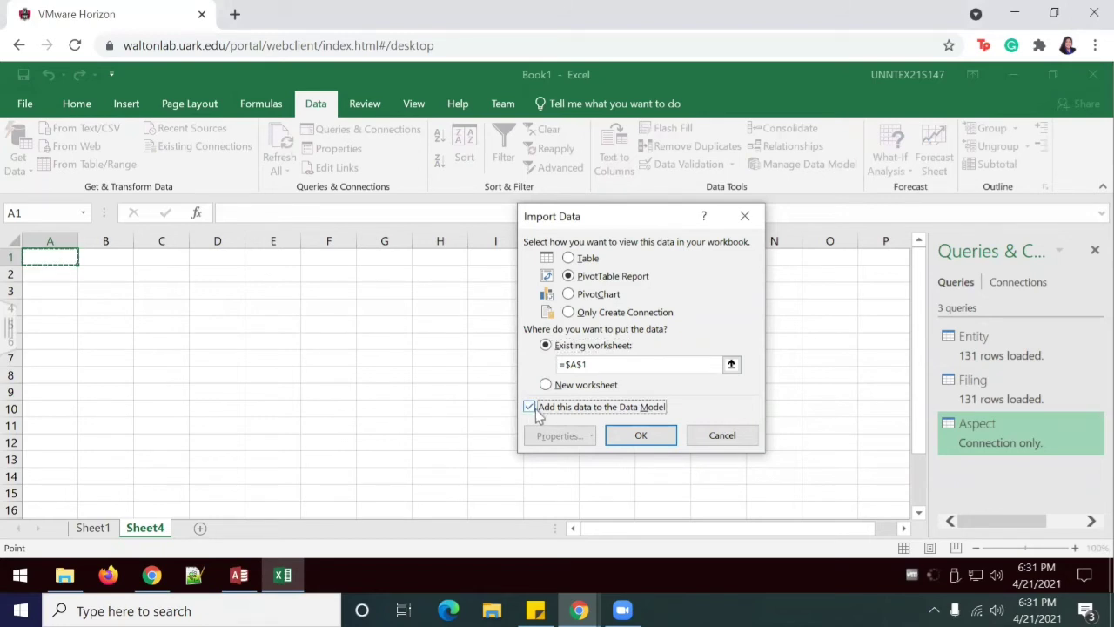
click(639, 440)
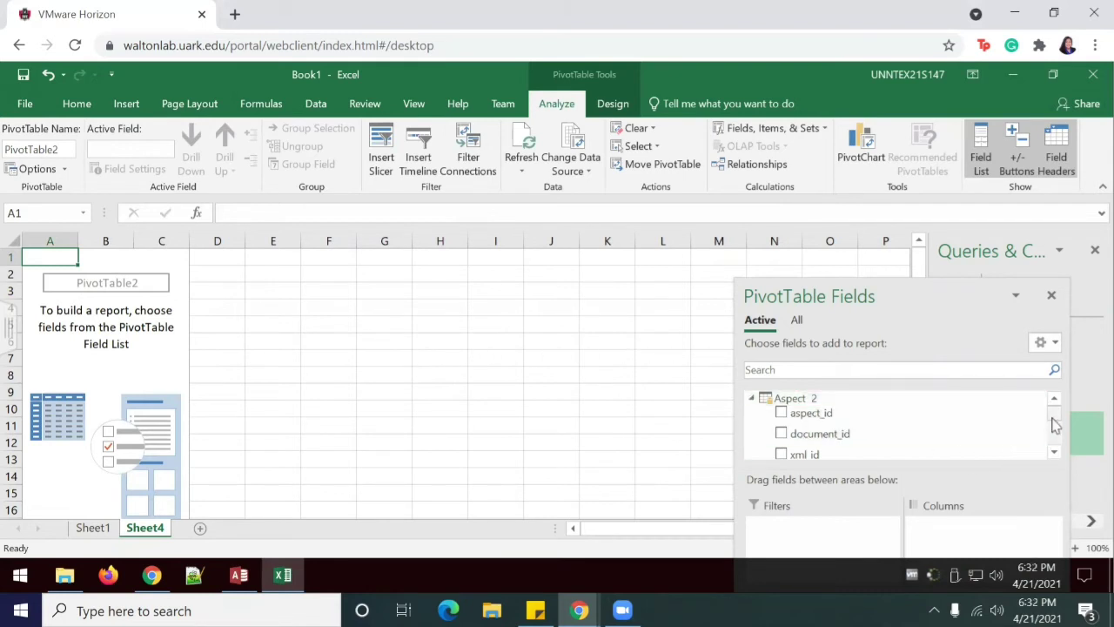
Step: Put the Aspect name field in Rows, listing element names from A12monthLimitonStockRepurchases onward
drag(1051, 433, 1054, 456)
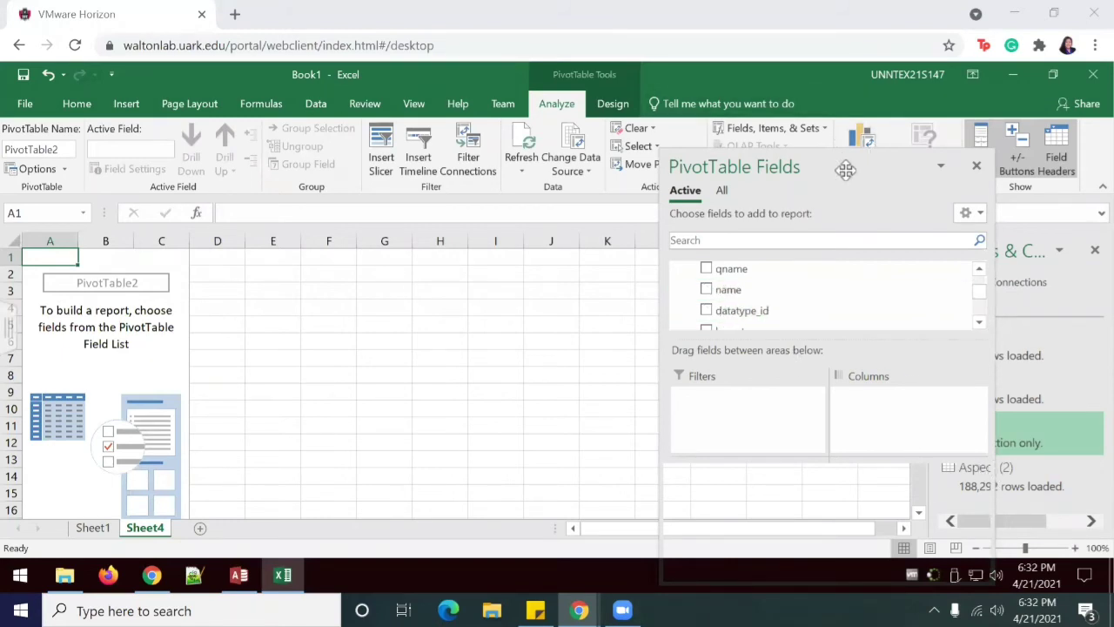
drag(846, 170, 827, 84)
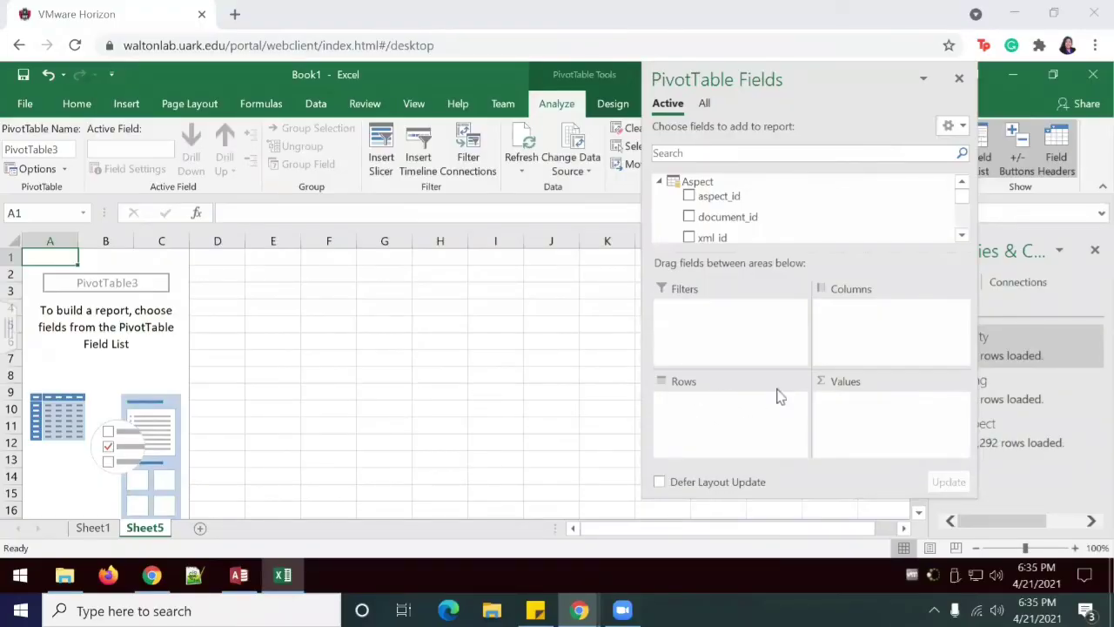
click(961, 235)
click(961, 235)
click(961, 235)
click(961, 235)
drag(712, 230, 707, 407)
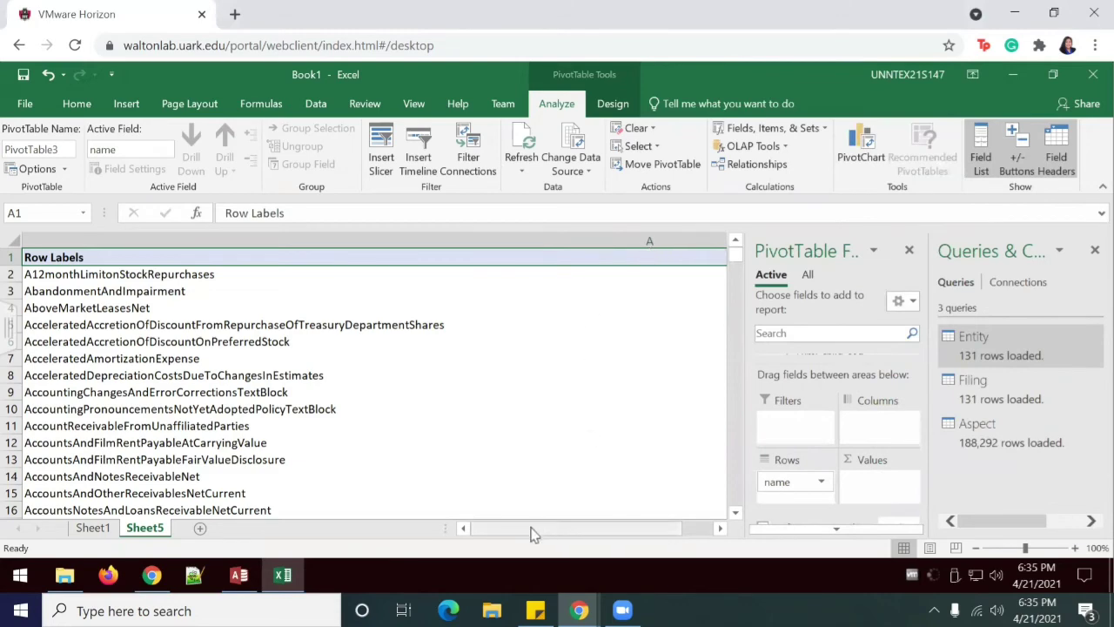
Step: Check the columns beside the row labels, then zoom the sheet out to 52%
mouse_move(532, 530)
mouse_down()
mouse_move(623, 542)
mouse_move(533, 537)
mouse_up()
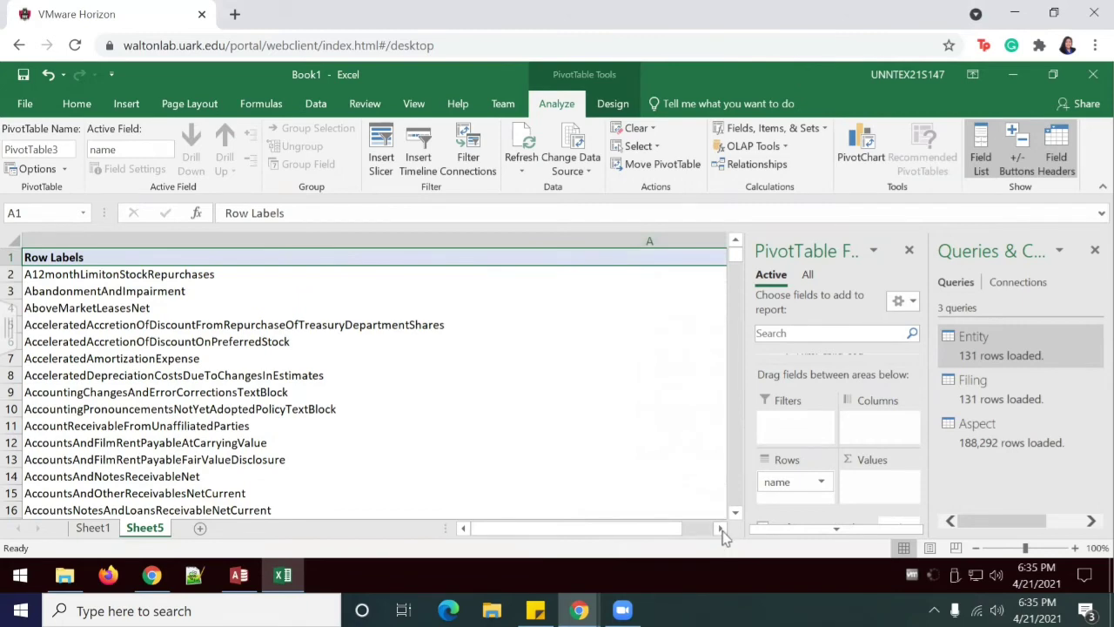
click(721, 529)
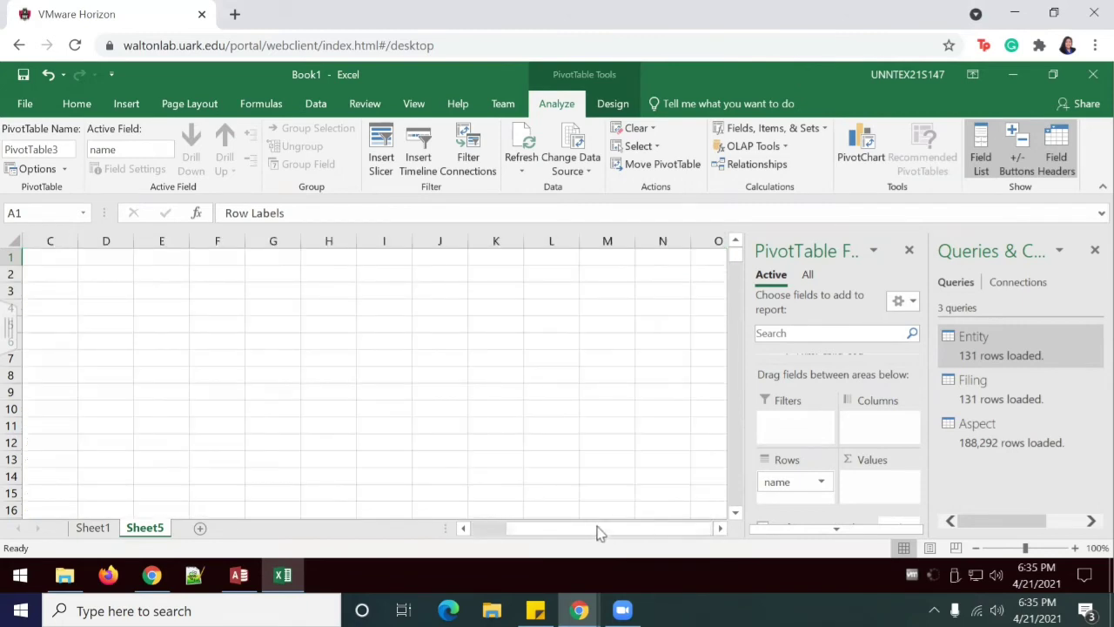
click(464, 530)
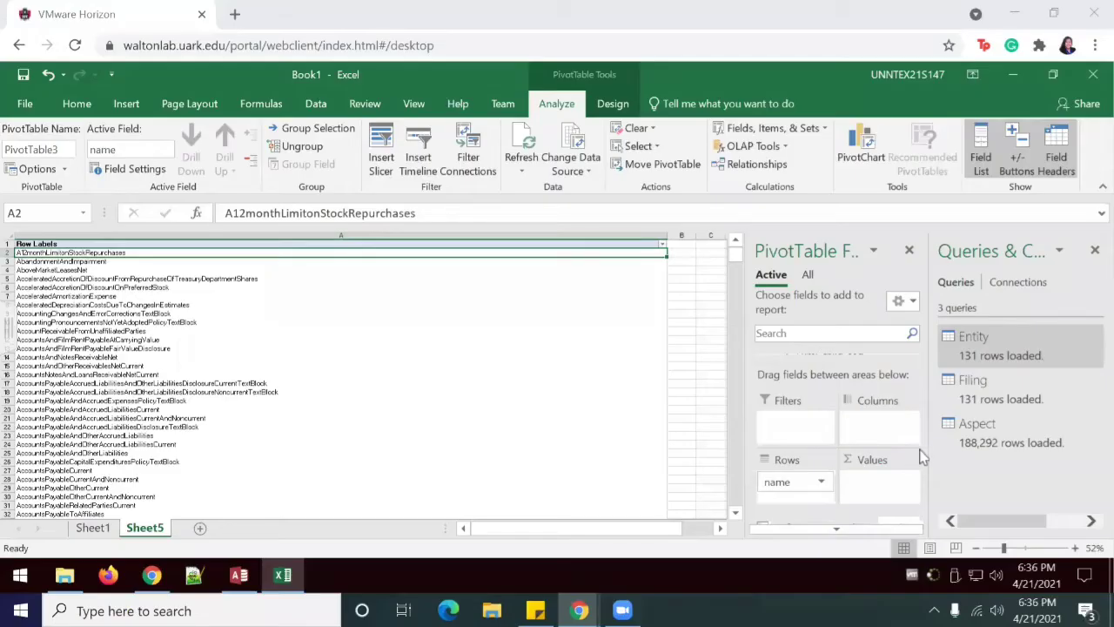
mouse_move(1005, 547)
mouse_down()
mouse_move(1015, 550)
mouse_move(1004, 547)
mouse_up()
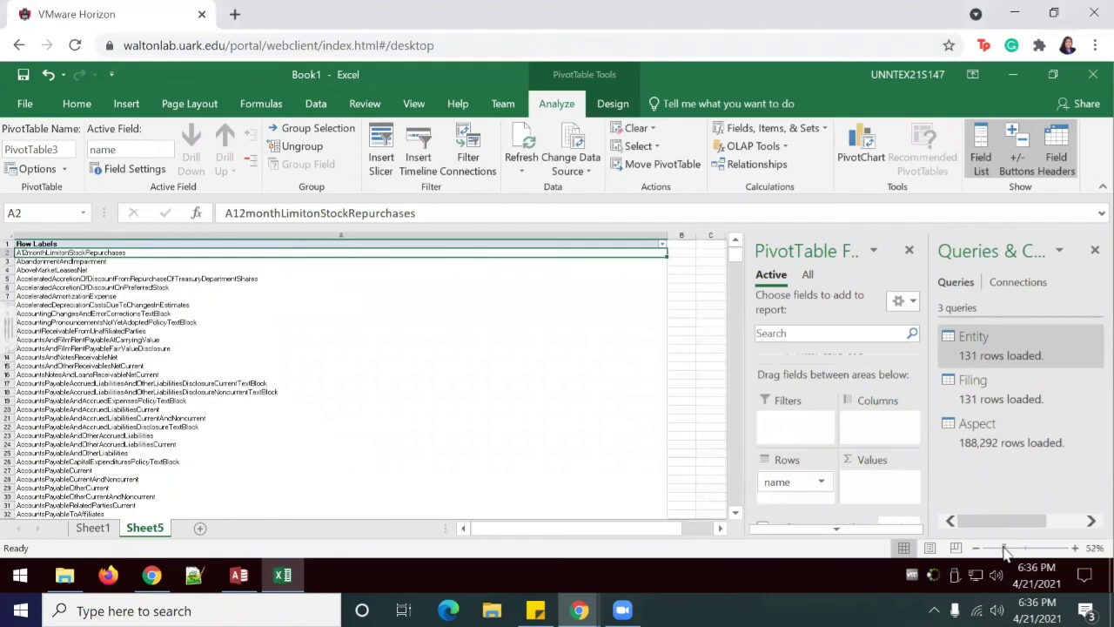
Step: Apply a Row Labels label filter keeping element names that contain 'Cash'
click(662, 243)
mouse_move(493, 312)
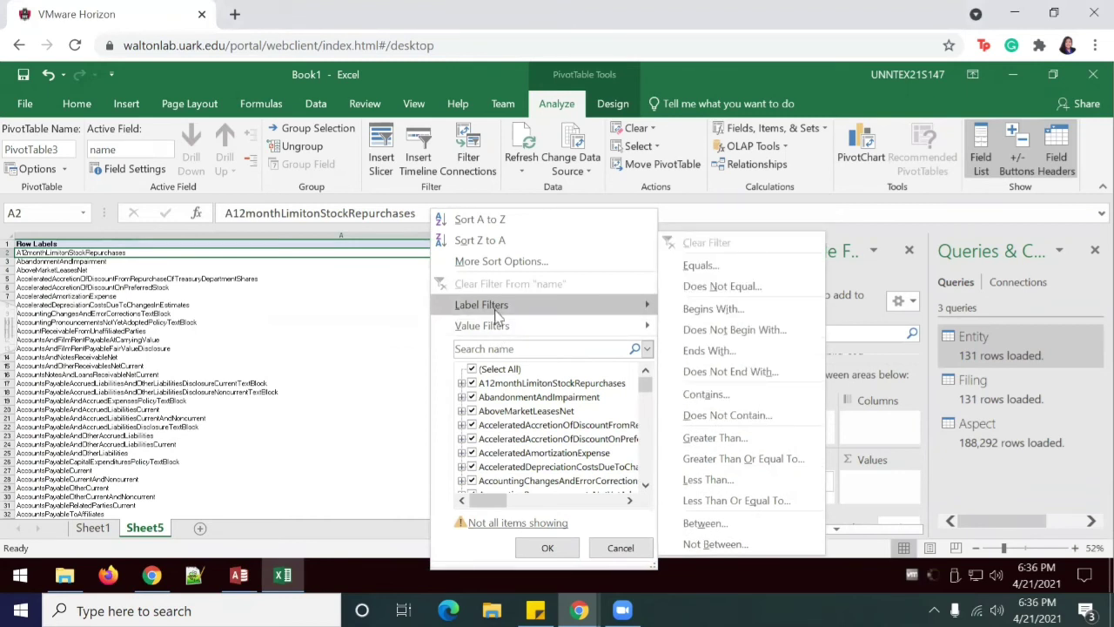
mouse_move(503, 331)
click(715, 396)
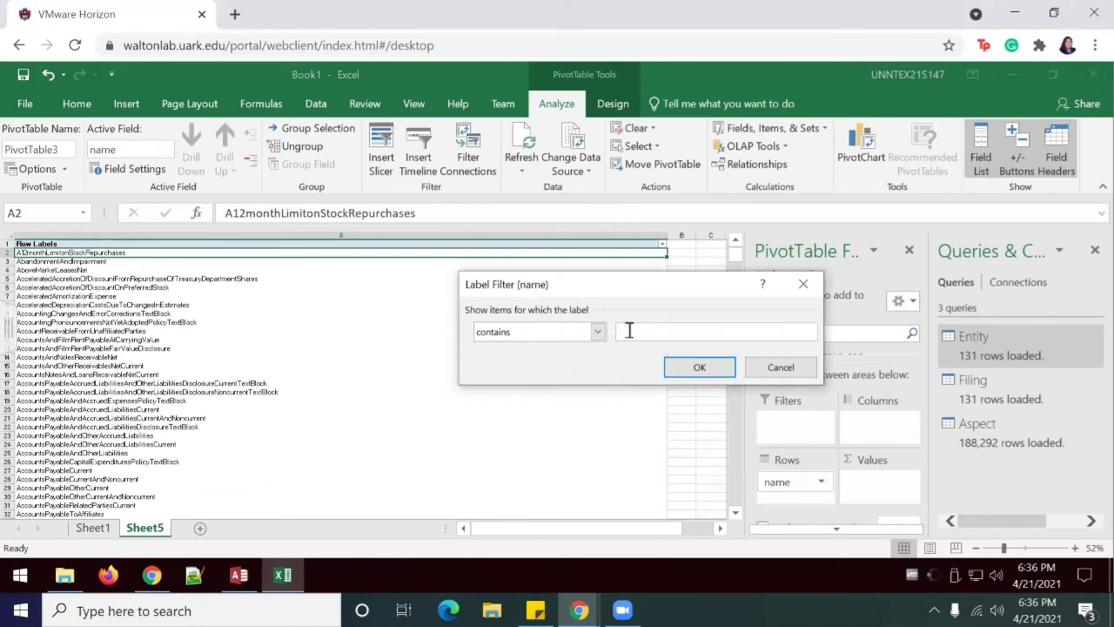
text(Cash)
click(699, 367)
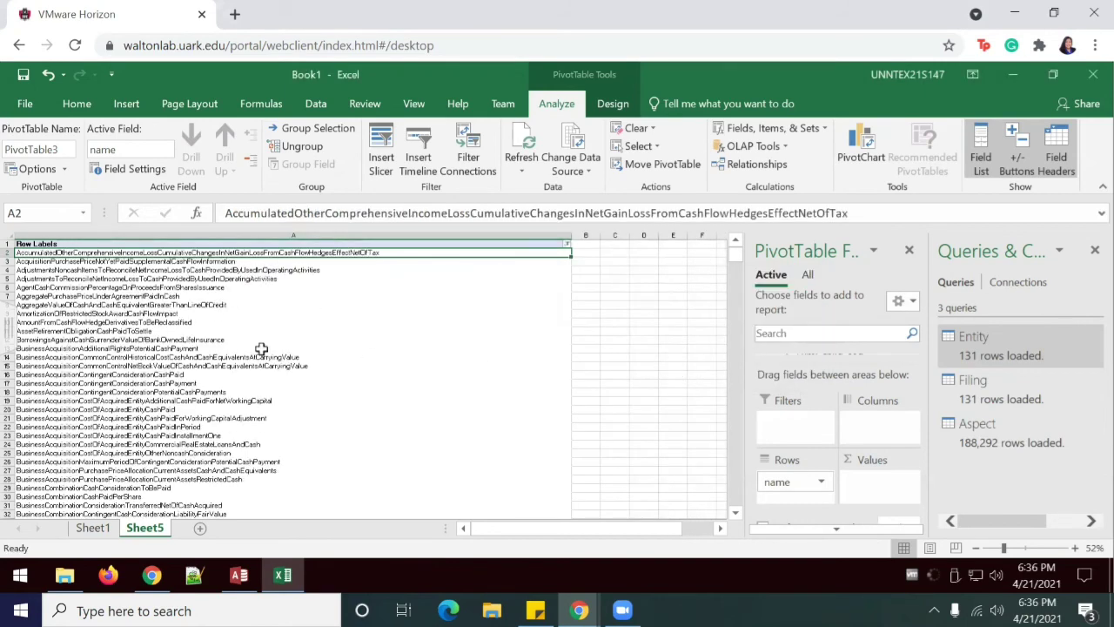
scroll(250, 366, down, 10)
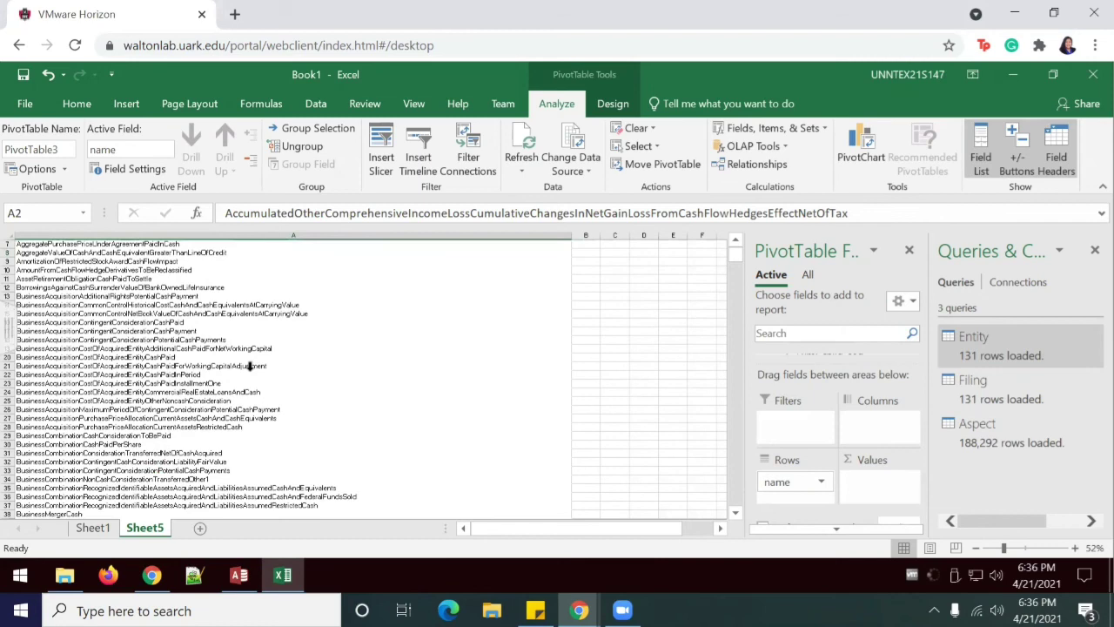
scroll(249, 366, up, 10)
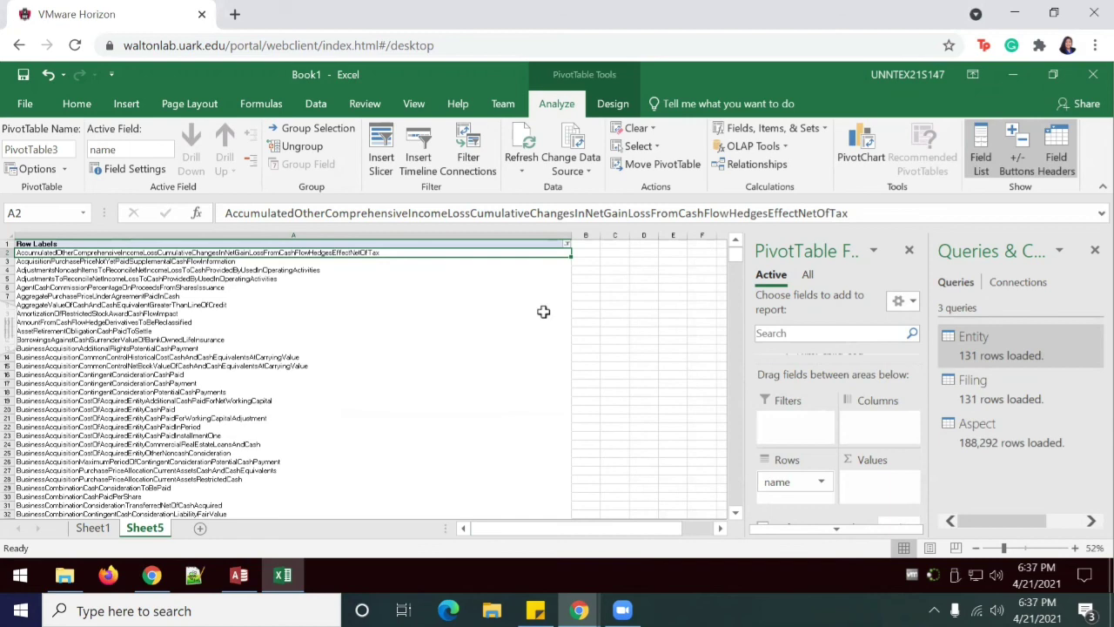
Step: Replace it with a Row Labels 'Begins With' label filter for 'Cash'
click(568, 244)
mouse_move(421, 301)
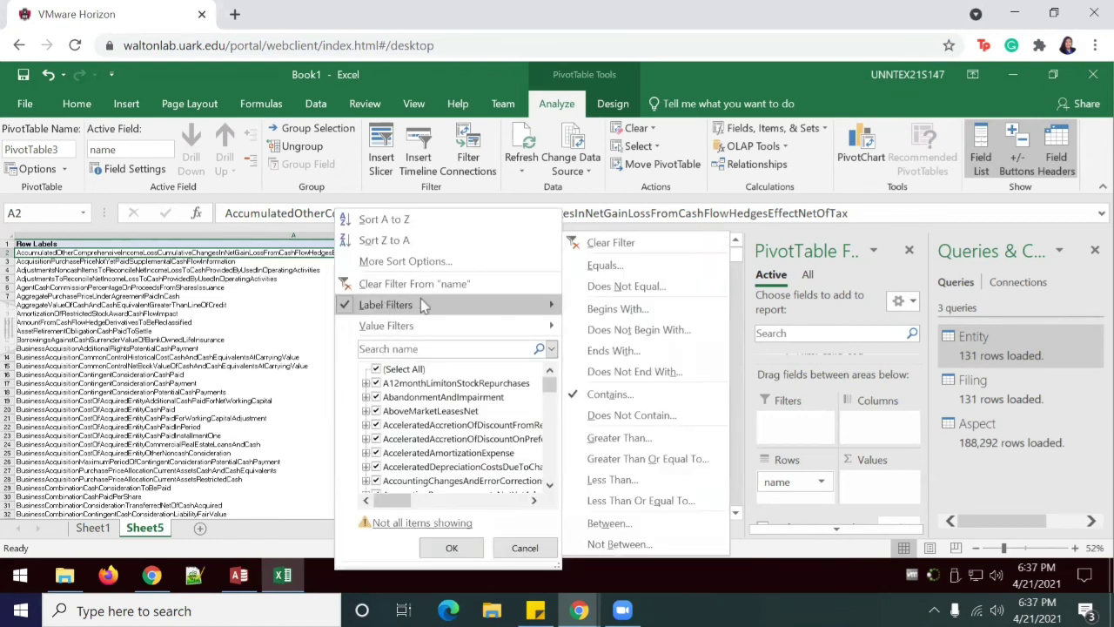
click(616, 310)
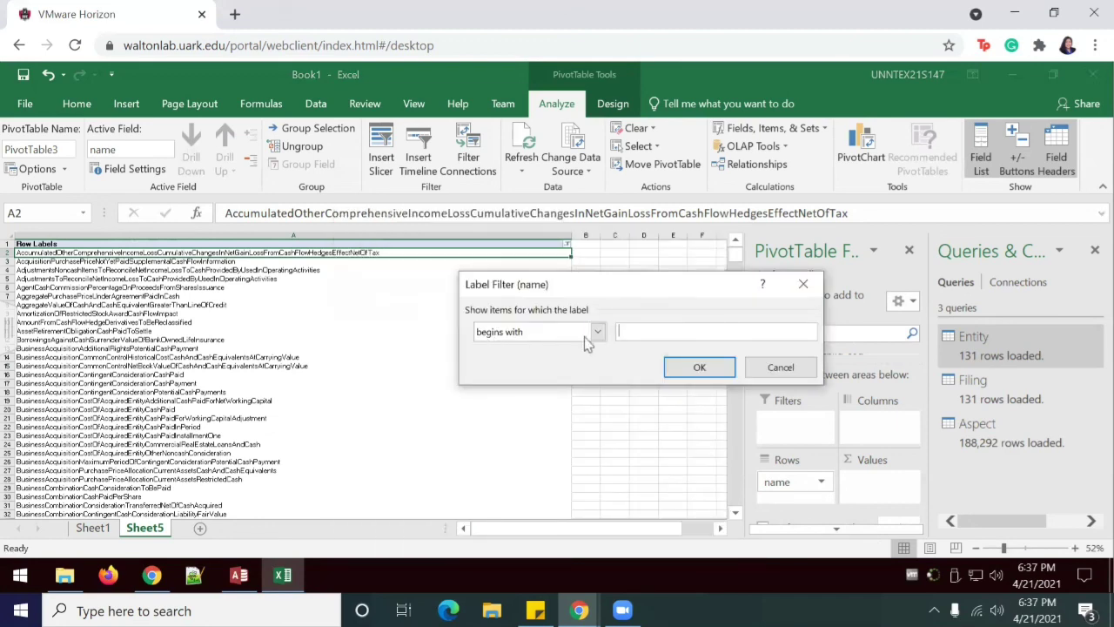
text(Cash)
click(700, 366)
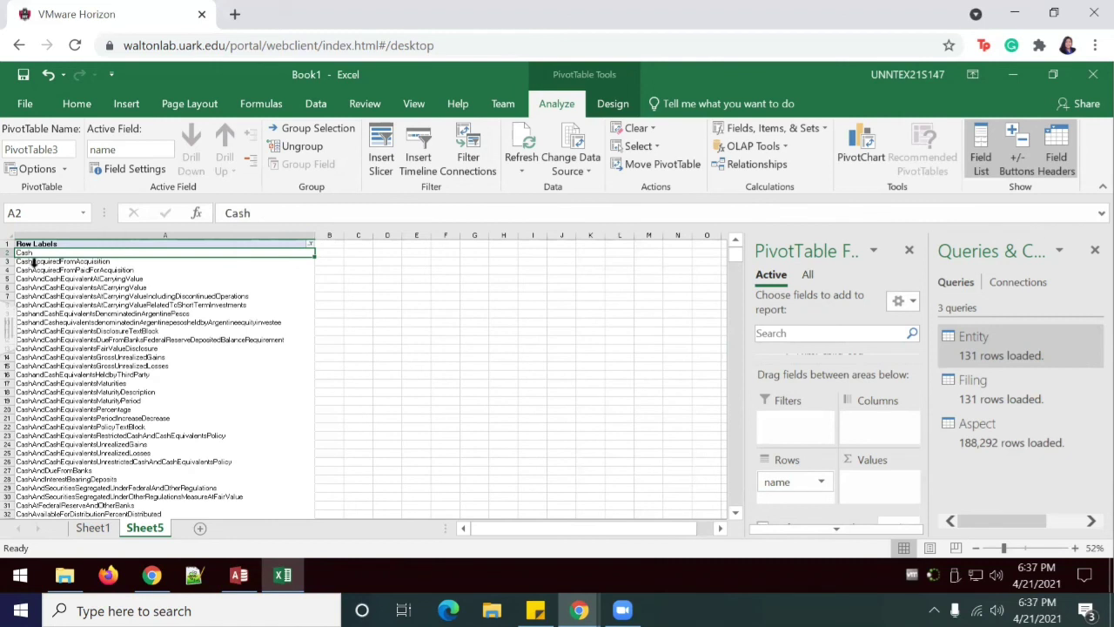